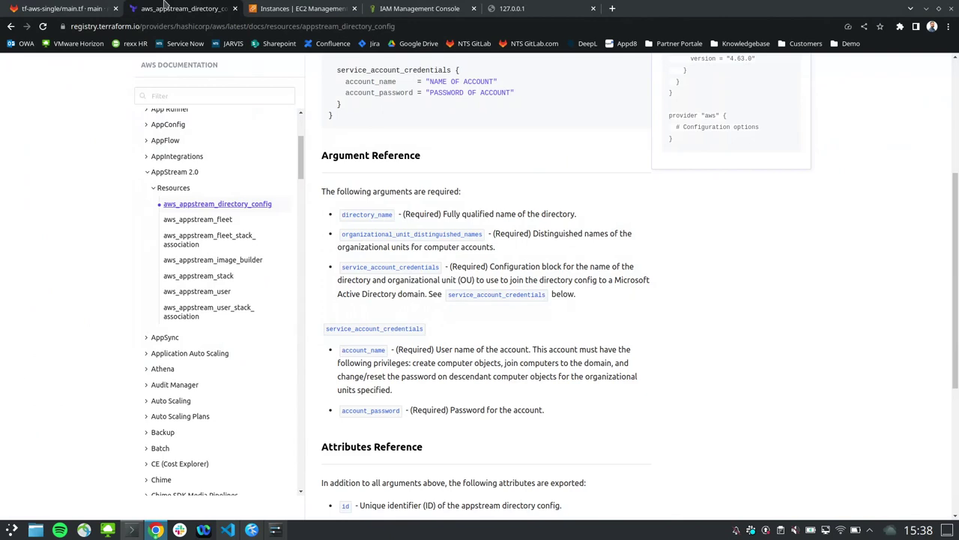
Open main.tf from the vault-admin-ws folder of the grazer-linuxtage-2023 repository.
click(10, 26)
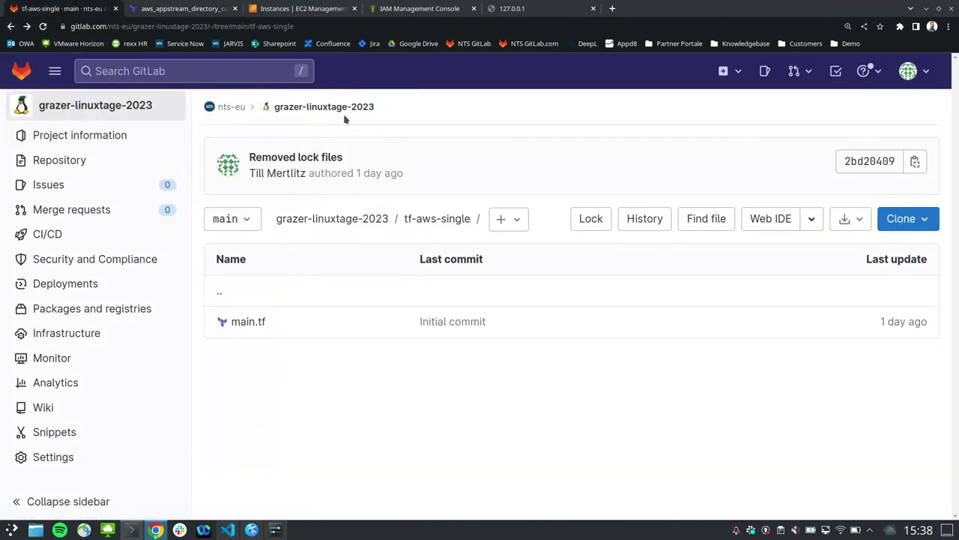
click(297, 113)
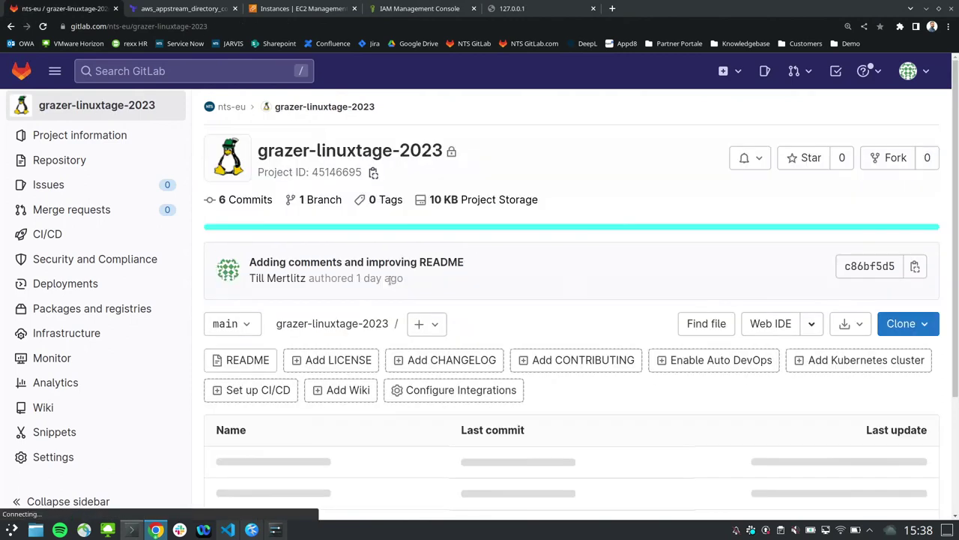
scroll(385, 285, down, 5)
scroll(385, 284, up, 2)
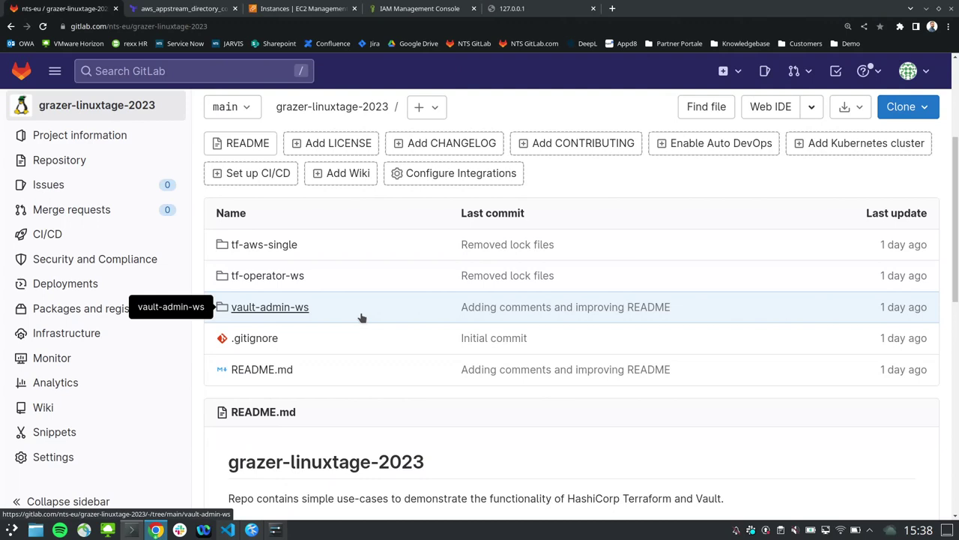
click(295, 314)
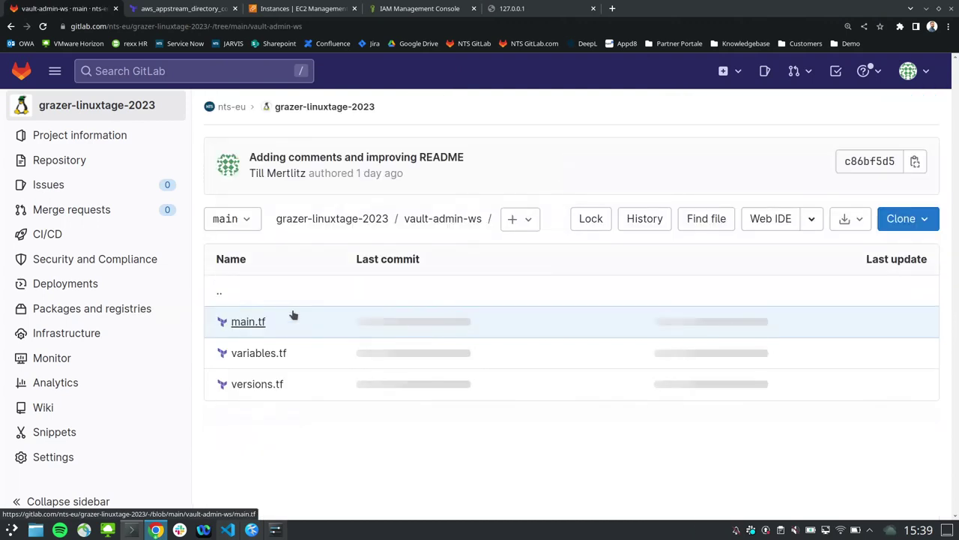
click(248, 325)
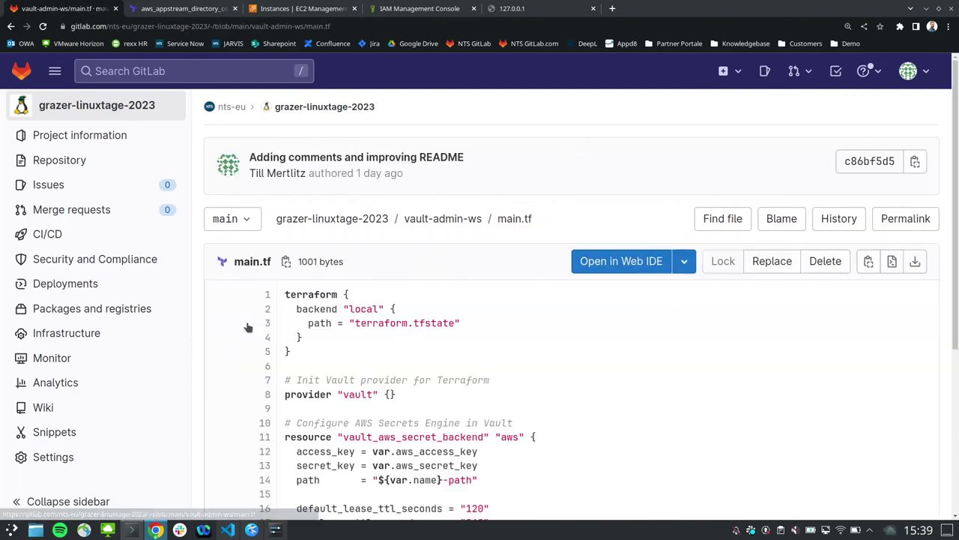
Examine the Vault configuration's AWS secrets engine, lease TTLs, role policy and output values in main.tf.
scroll(563, 348, down, 3)
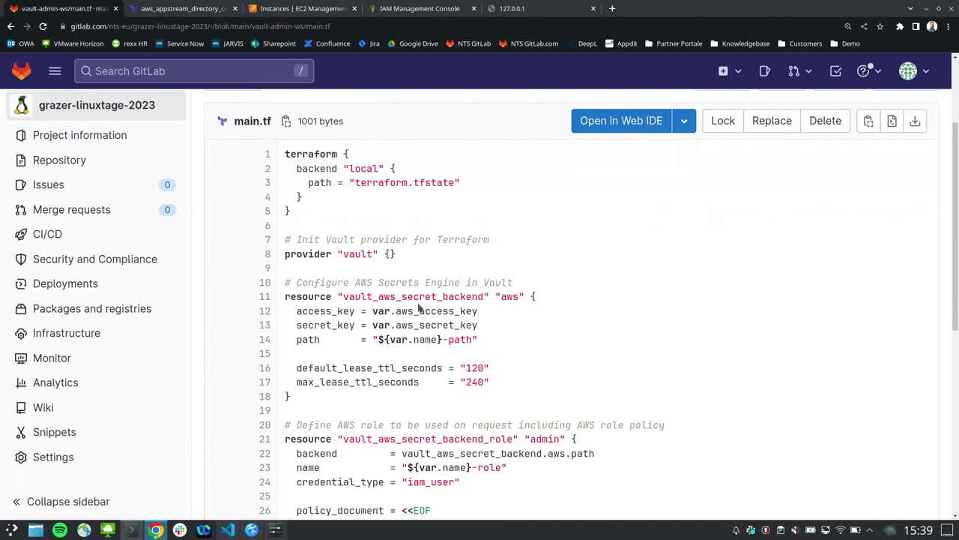
scroll(422, 307, down, 1)
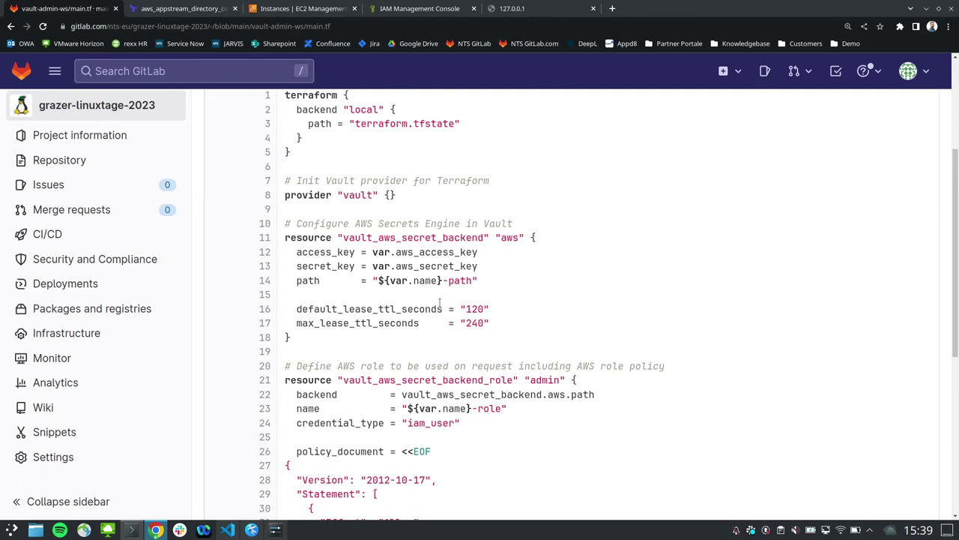
scroll(440, 303, down, 2)
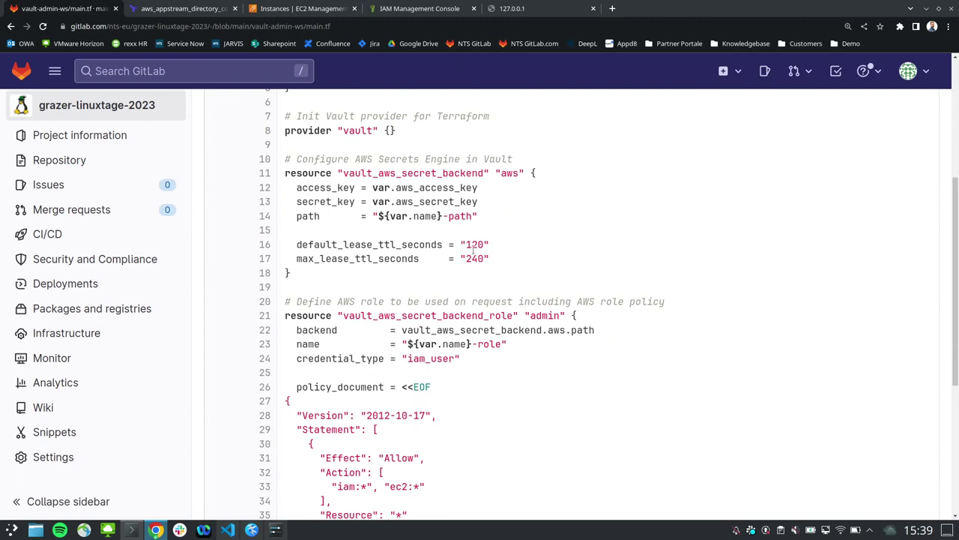
scroll(528, 267, down, 4)
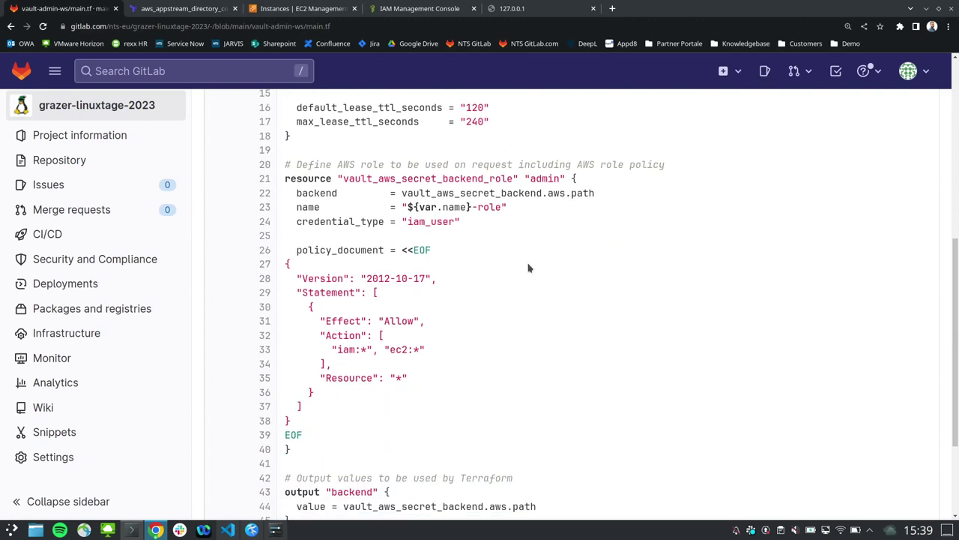
scroll(528, 268, down, 1)
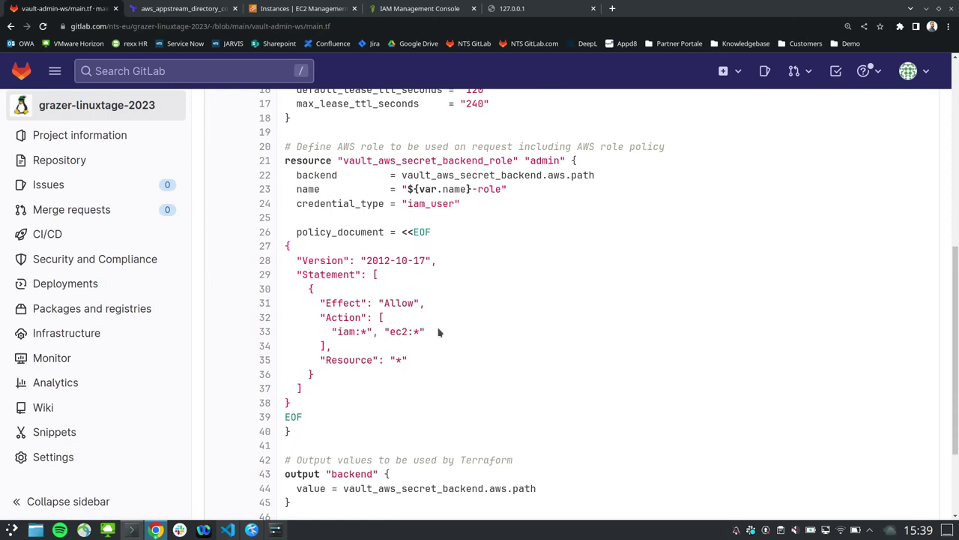
scroll(440, 332, down, 3)
scroll(440, 332, up, 2)
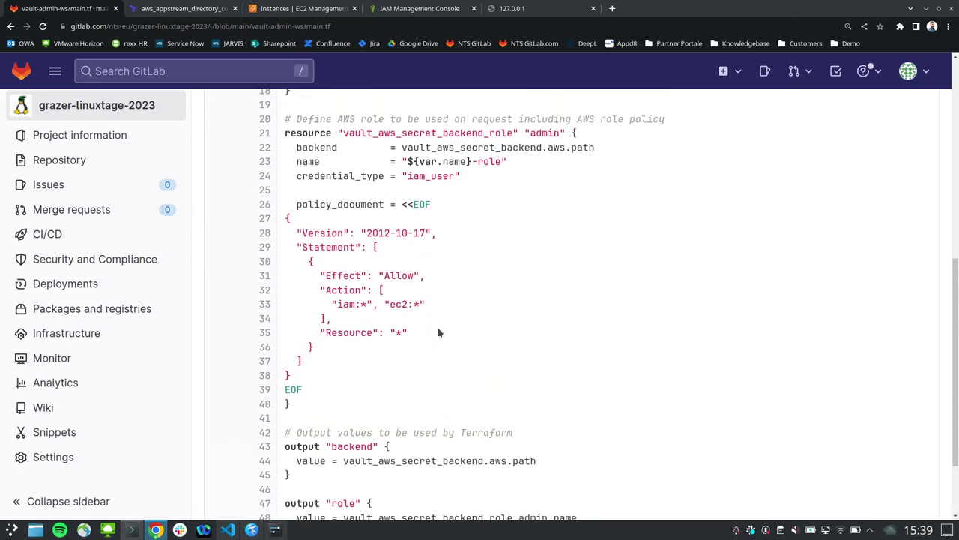
scroll(440, 332, down, 1)
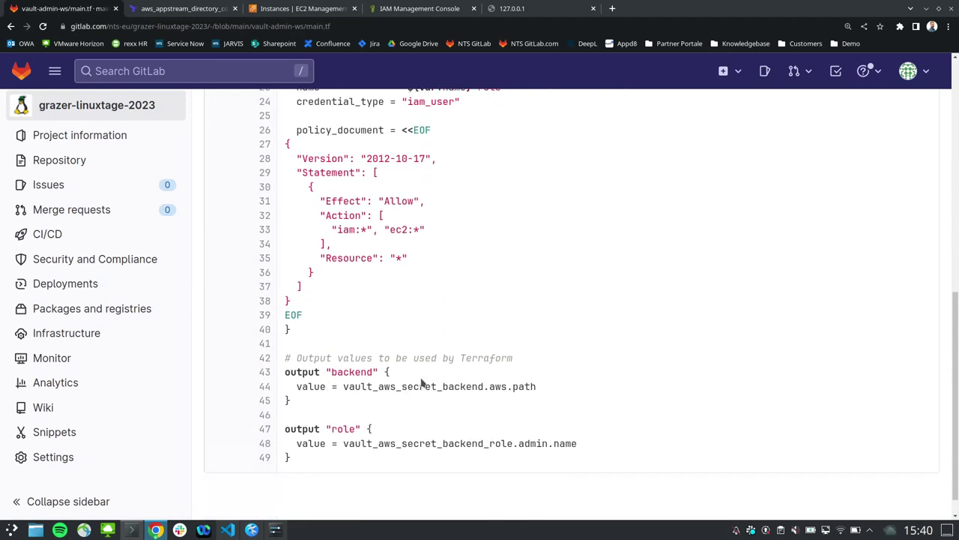
Return to the repository root and open main.tf from the tf-operator-ws folder.
scroll(422, 383, up, 7)
scroll(422, 384, up, 4)
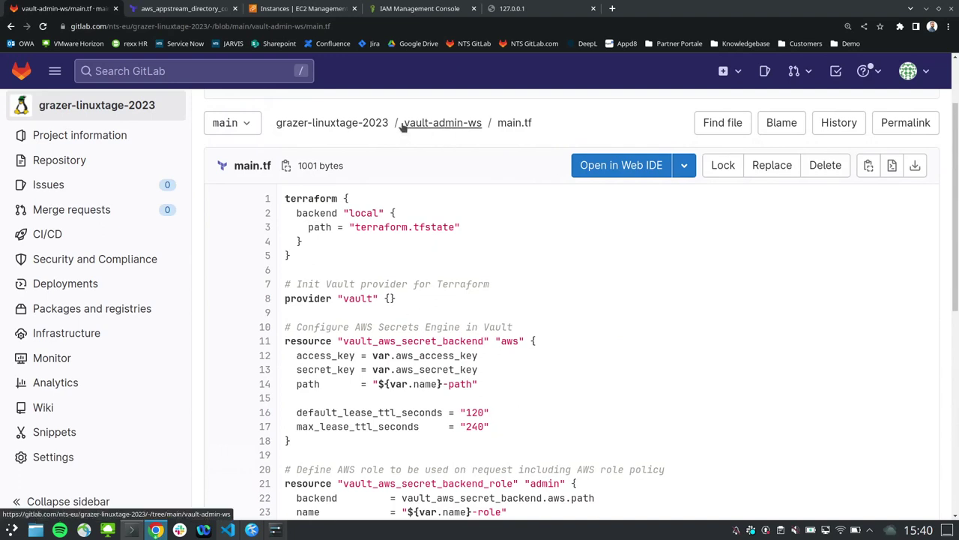
click(351, 124)
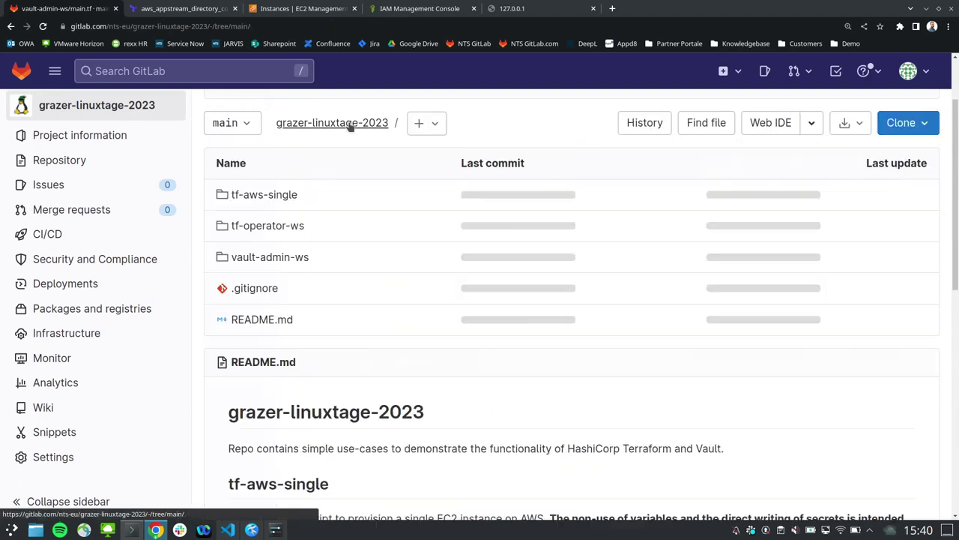
click(274, 227)
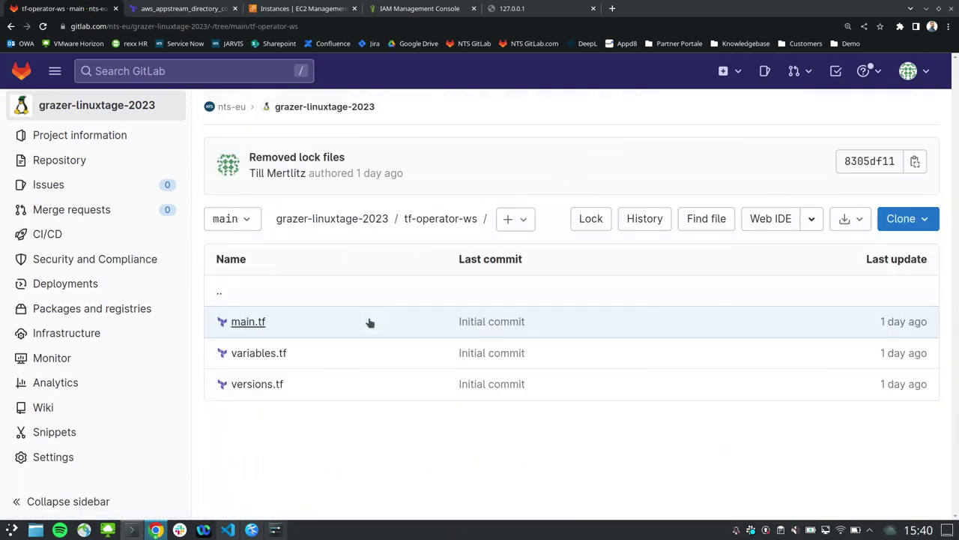
click(255, 321)
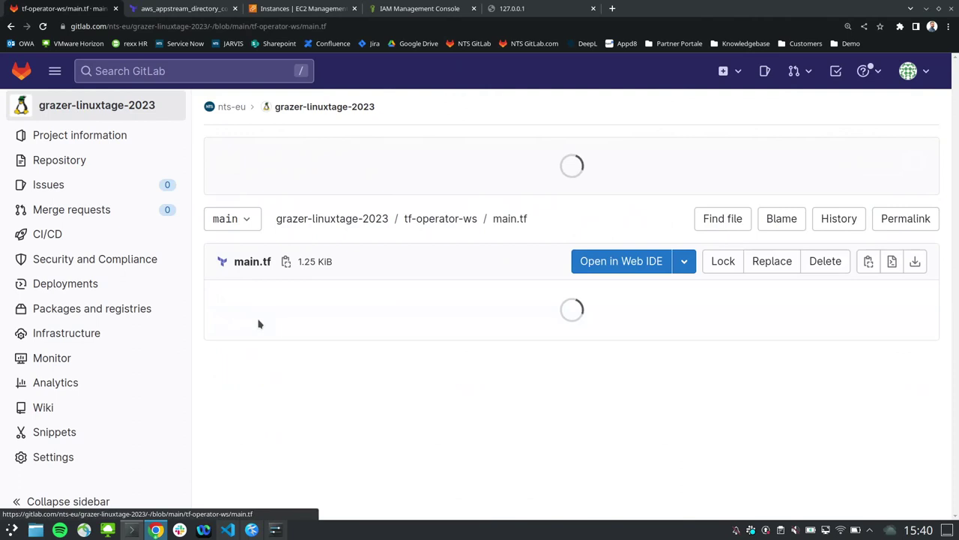
Review the operator configuration and highlight the vault_aws_access_credentials data block.
scroll(482, 364, down, 3)
scroll(482, 364, up, 1)
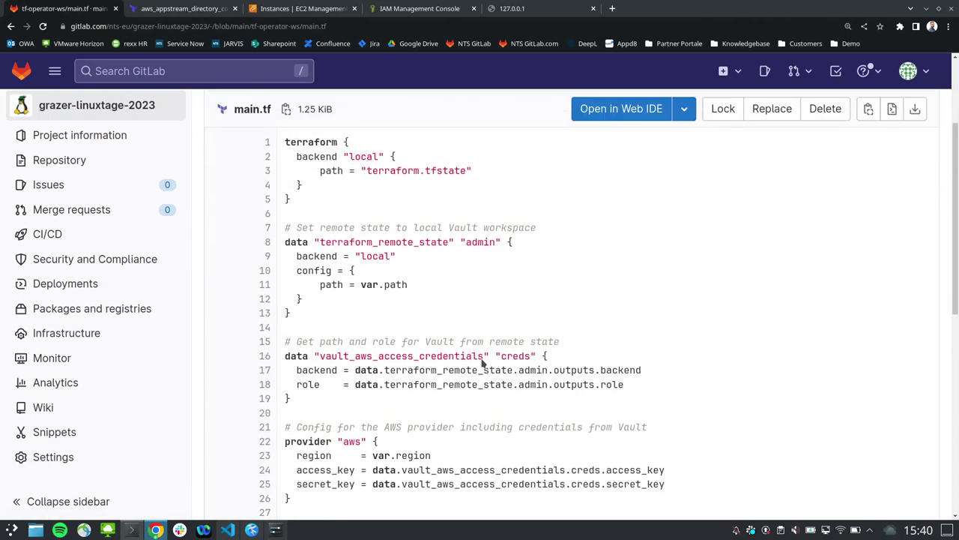
scroll(481, 365, down, 1)
scroll(481, 364, down, 4)
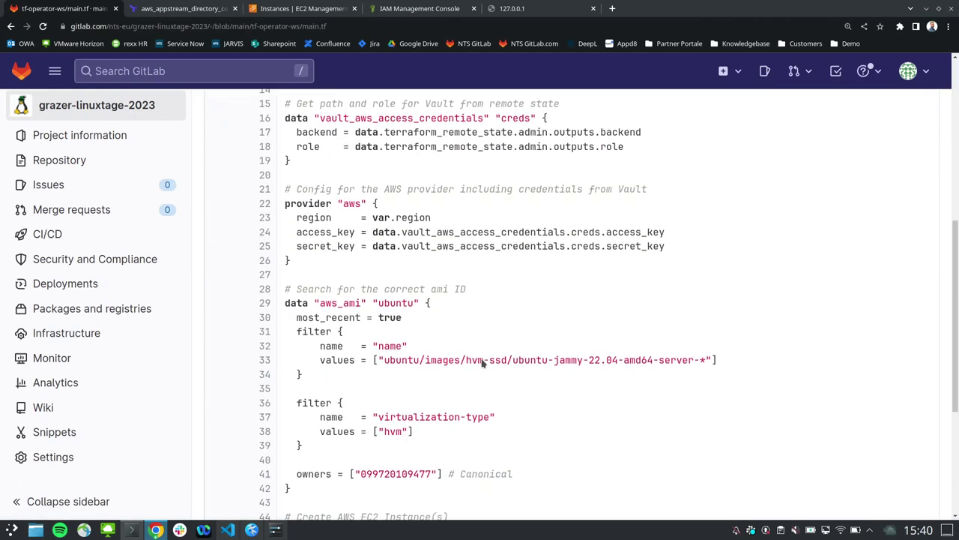
scroll(482, 365, up, 2)
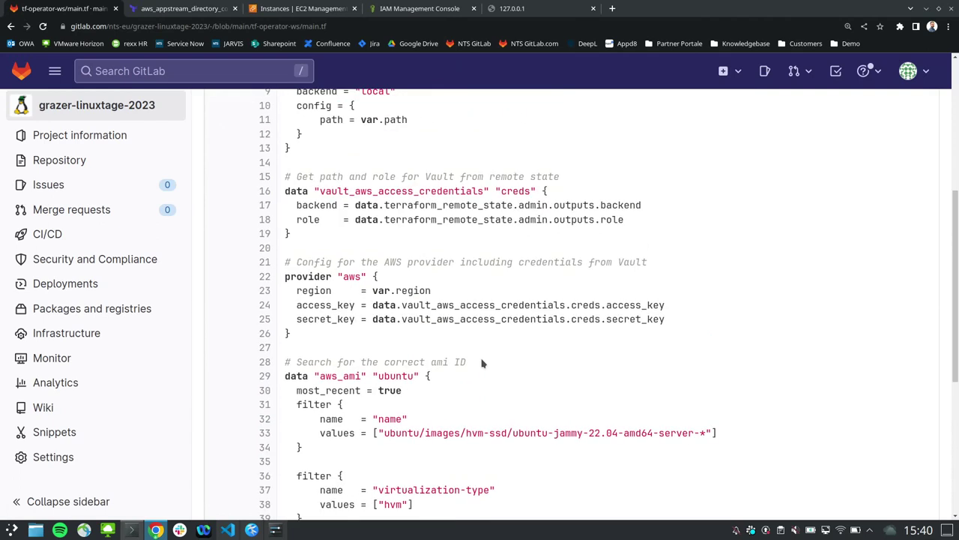
drag(285, 190, 567, 235)
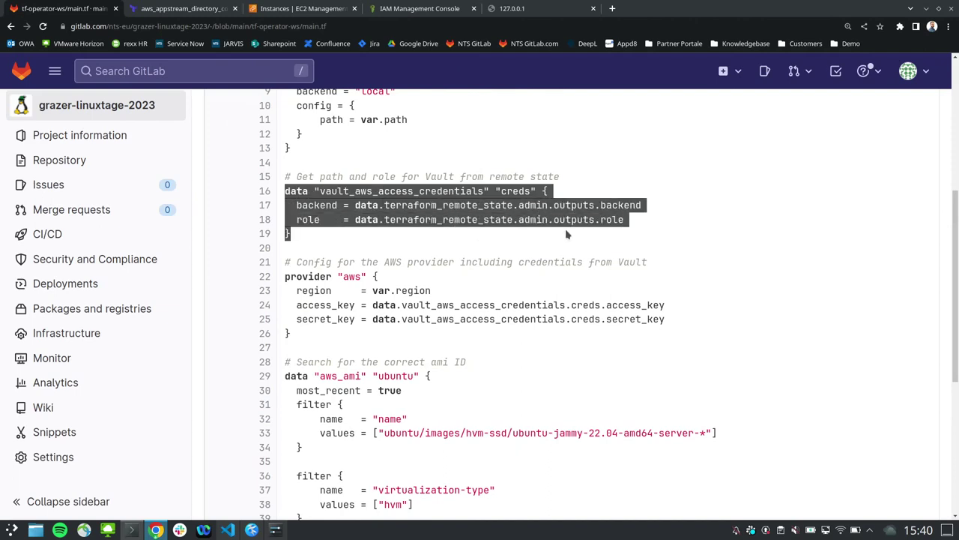
Examine the Ubuntu AMI lookup and the aws_instance resource, highlighting the resource block and its AMI reference.
scroll(428, 215, down, 5)
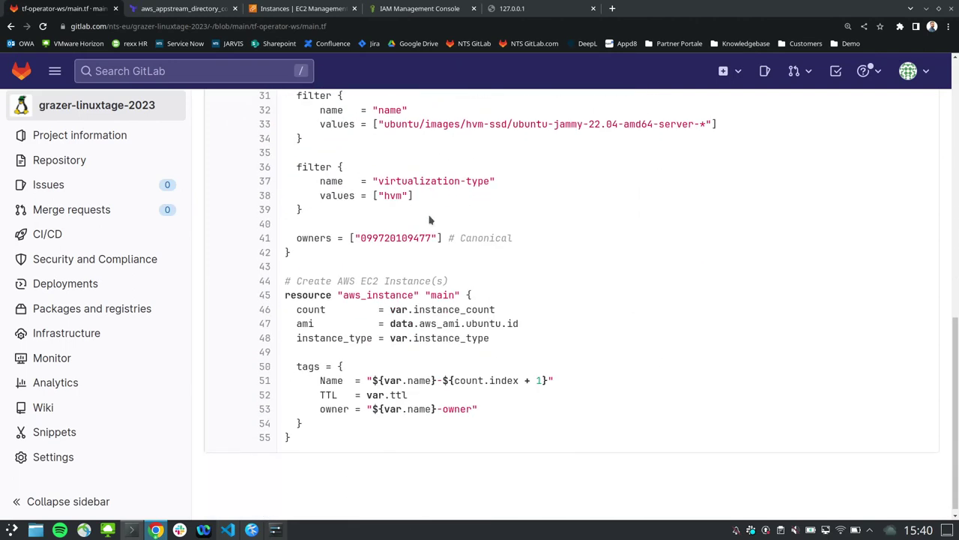
scroll(430, 220, up, 1)
scroll(390, 220, up, 3)
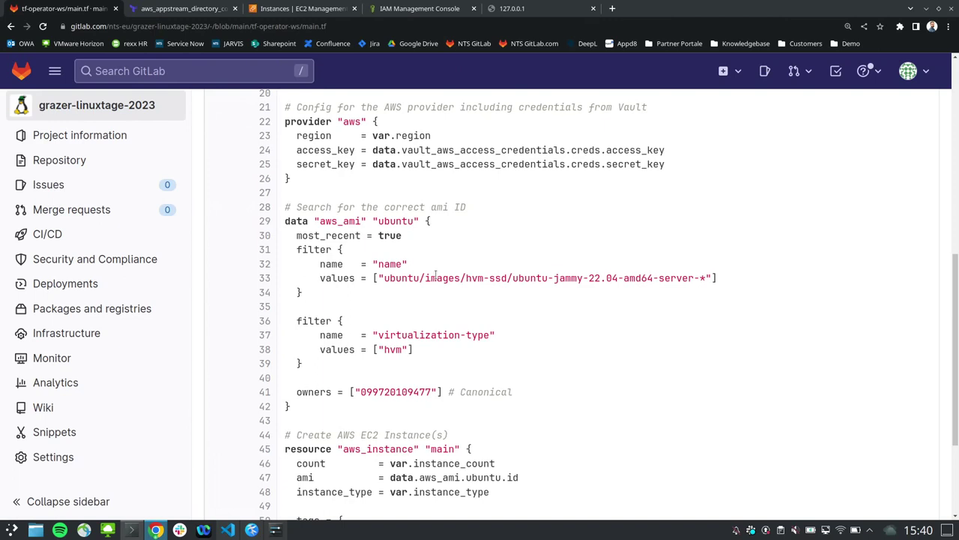
scroll(435, 275, down, 4)
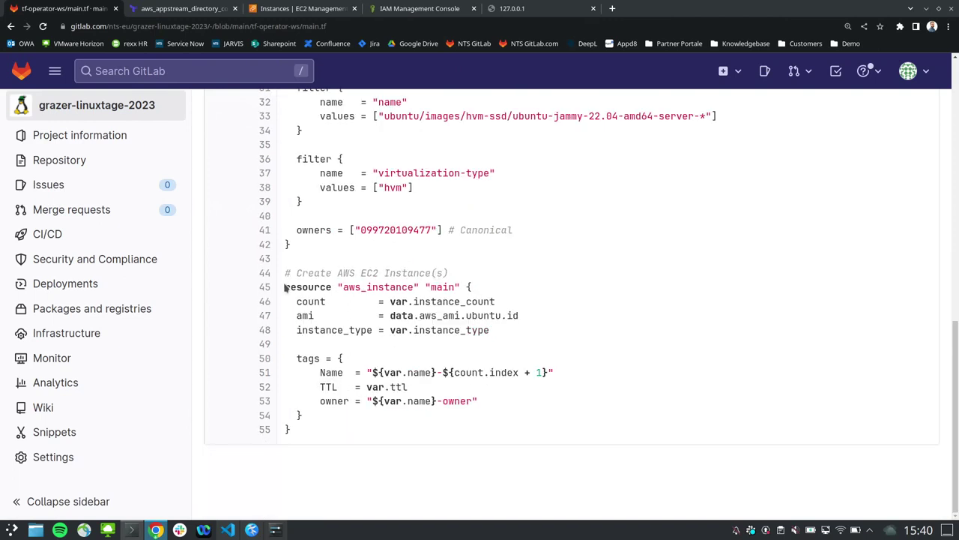
drag(285, 290, 466, 393)
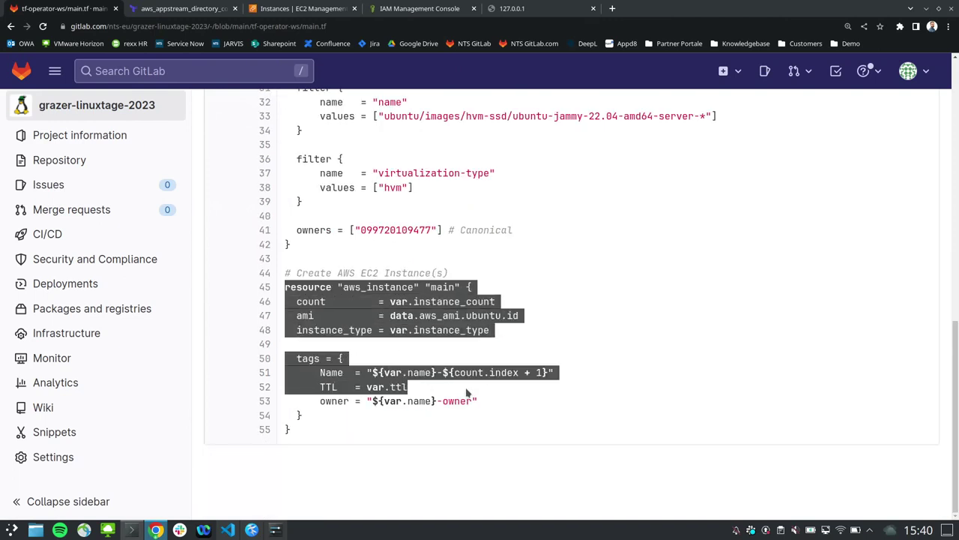
click(451, 325)
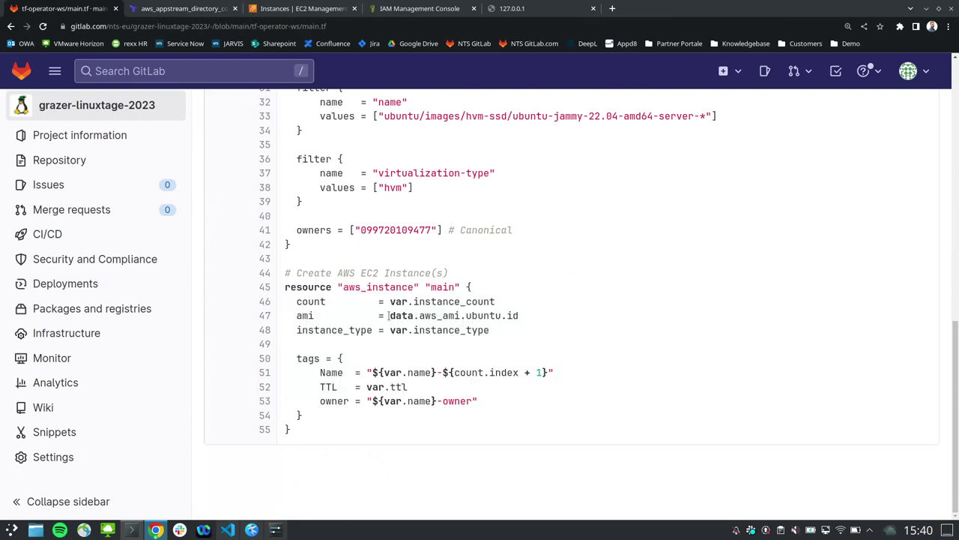
drag(389, 316, 510, 317)
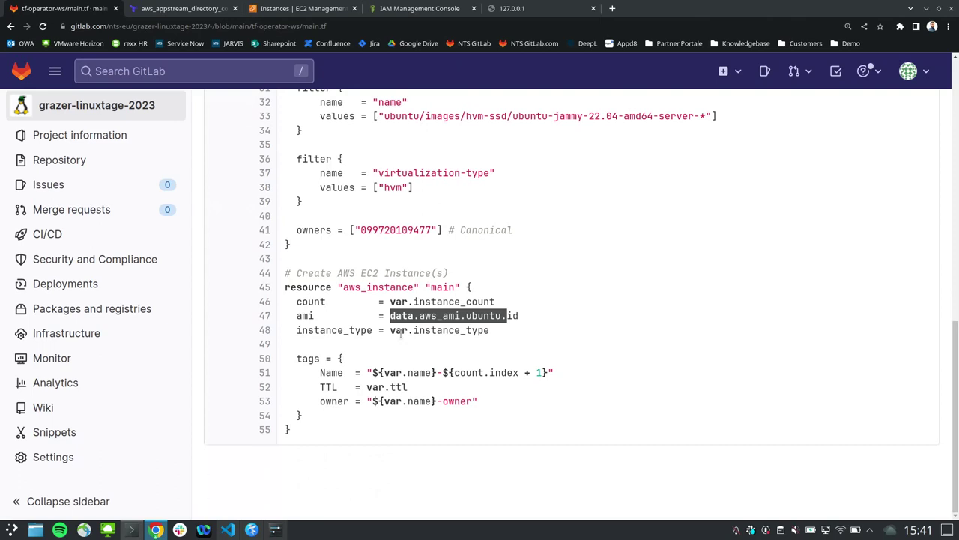
scroll(401, 335, up, 3)
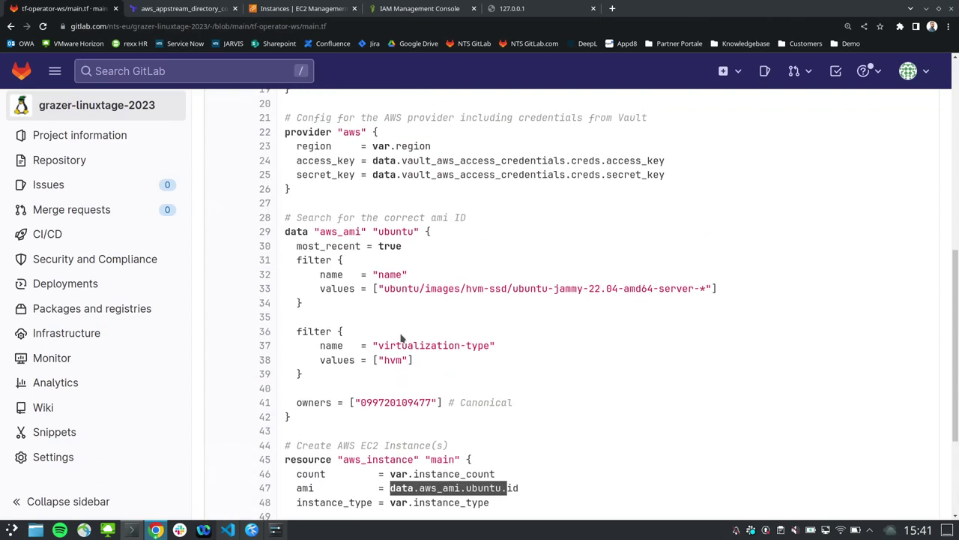
Open variables.tf in the tf-operator-ws folder and highlight the default value of instance_type.
scroll(401, 338, up, 10)
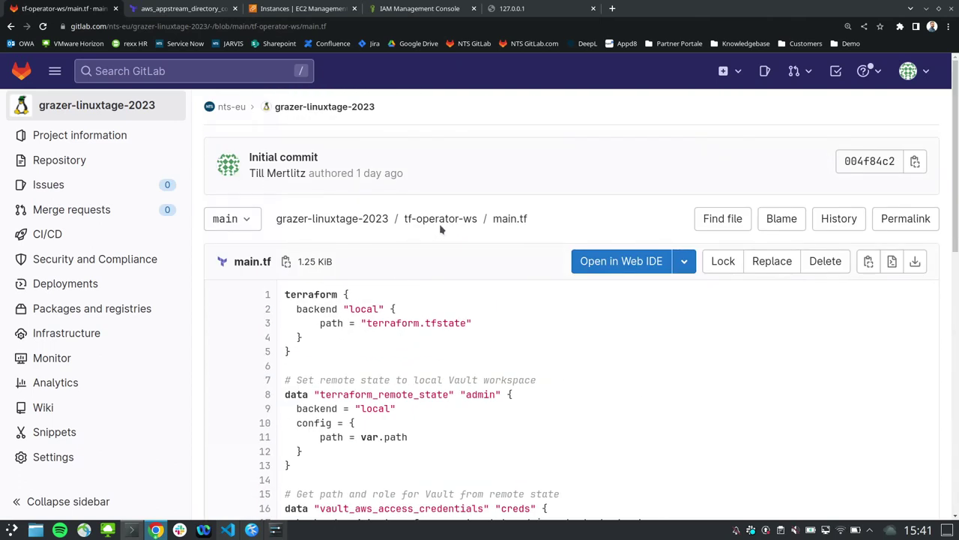
click(439, 222)
click(277, 353)
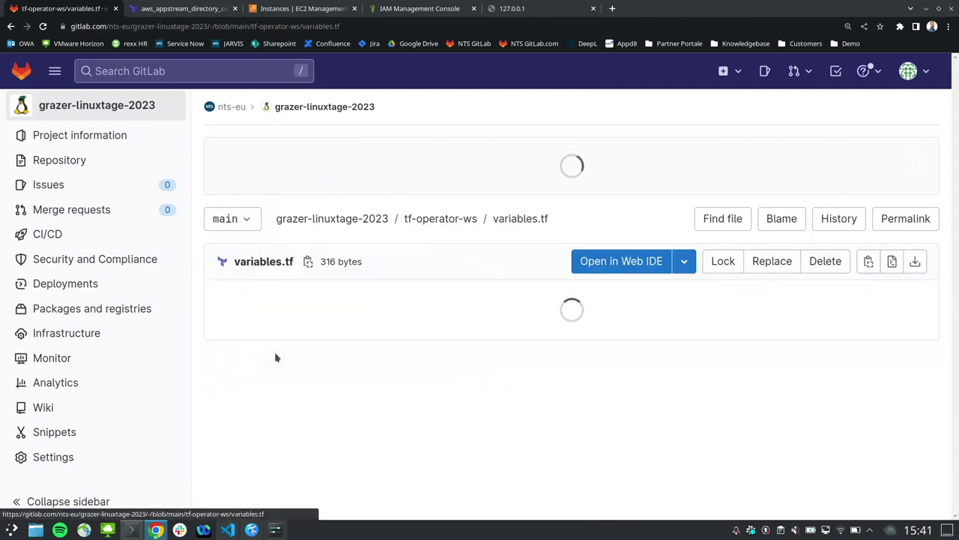
scroll(276, 357, down, 3)
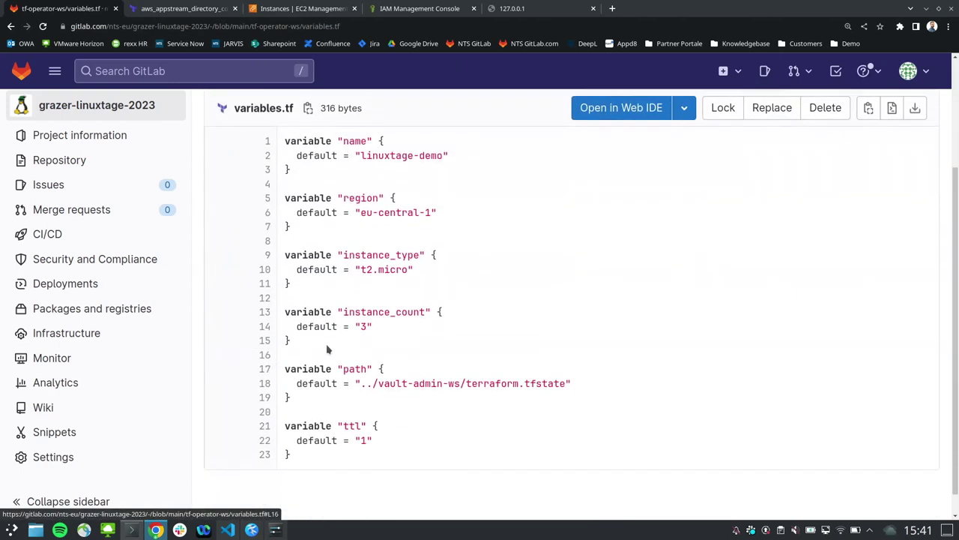
drag(361, 269, 402, 270)
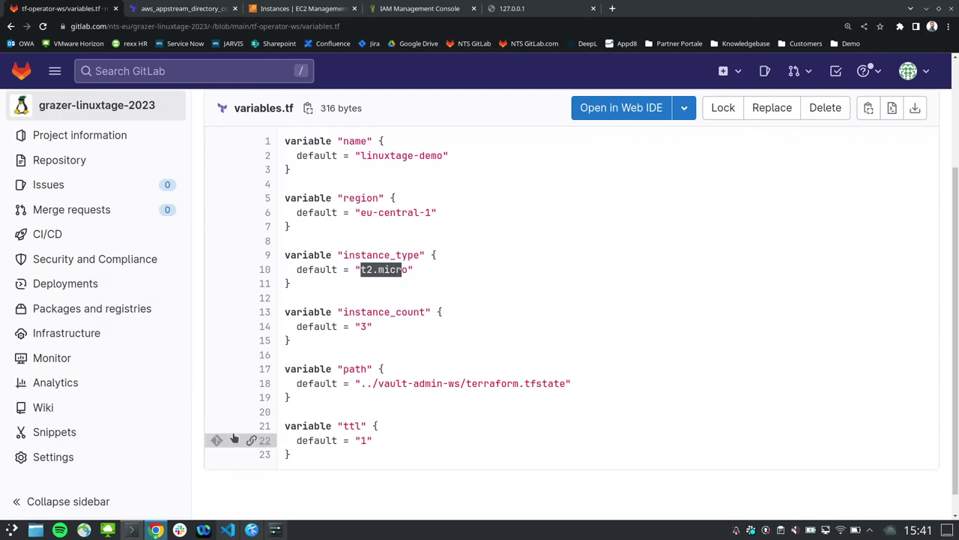
Switch to the terminal's home-directory session and start a Vault dev server from the command history, with the root token ID preset.
click(133, 530)
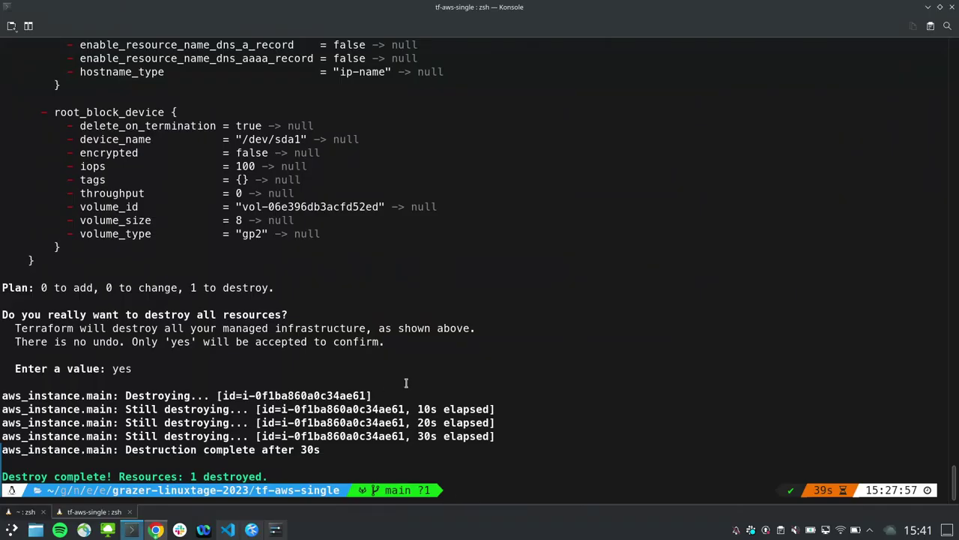
key(shift+Left)
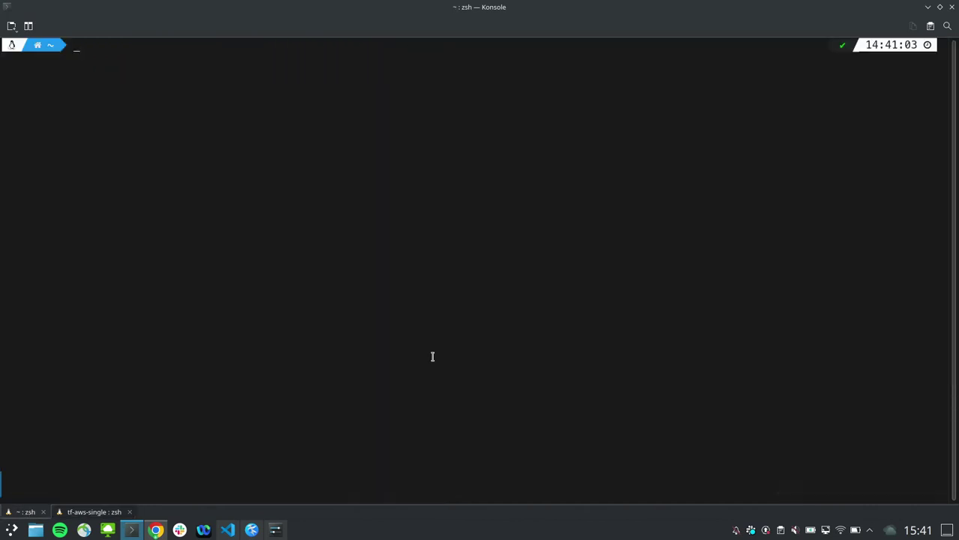
key(ctrl+r)
text(vault-)
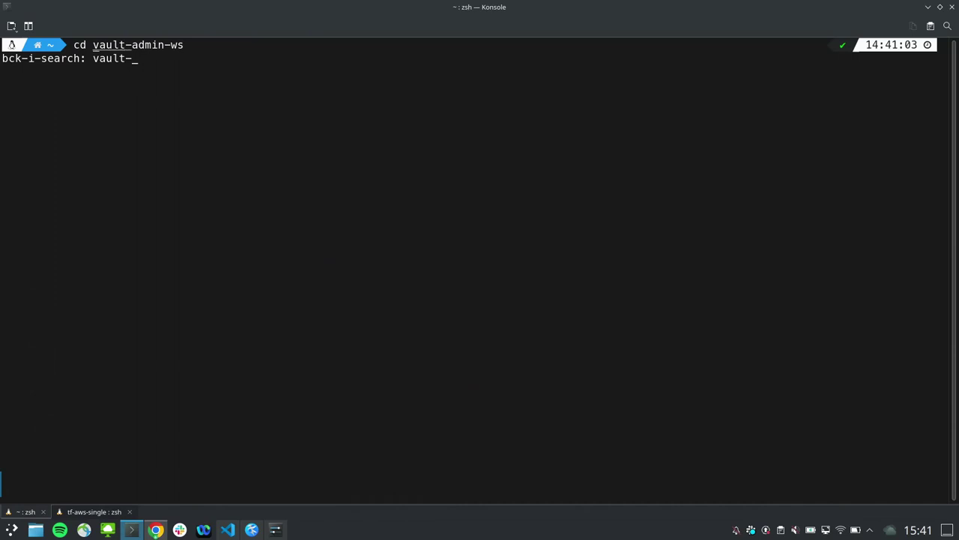
text(ser)
key(BackSpace)
key(BackSpace)
key(BackSpace)
key(BackSpace)
text(ser)
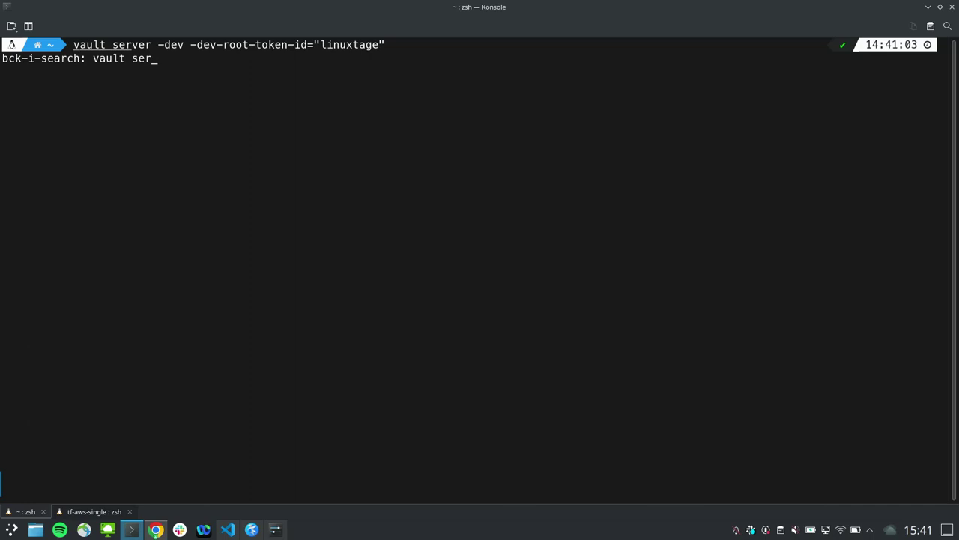
key(Return)
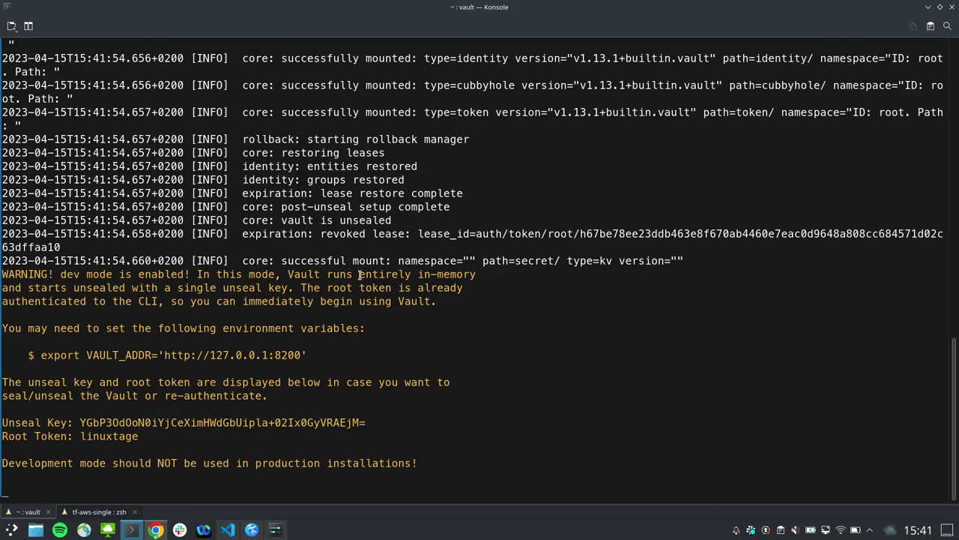
drag(163, 355, 302, 354)
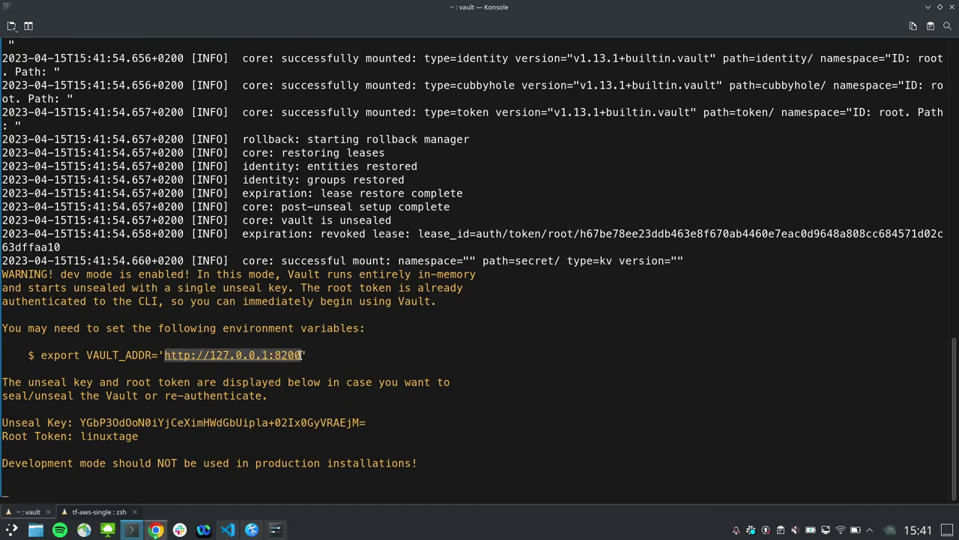
click(156, 530)
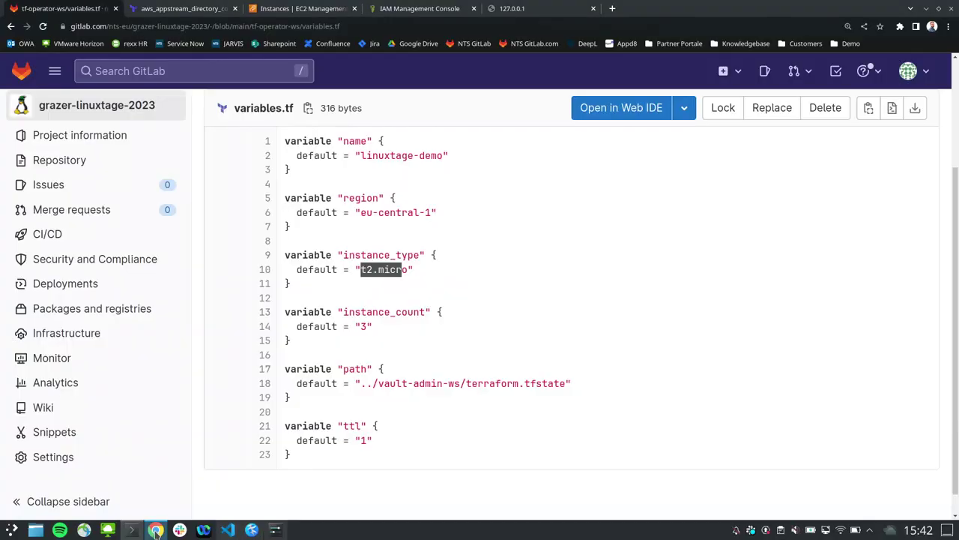
click(525, 8)
click(42, 26)
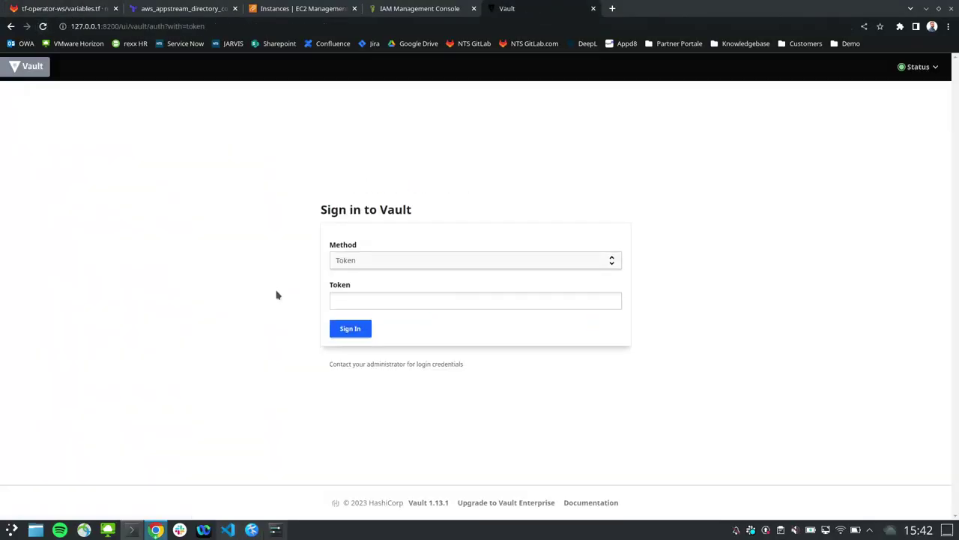
click(367, 303)
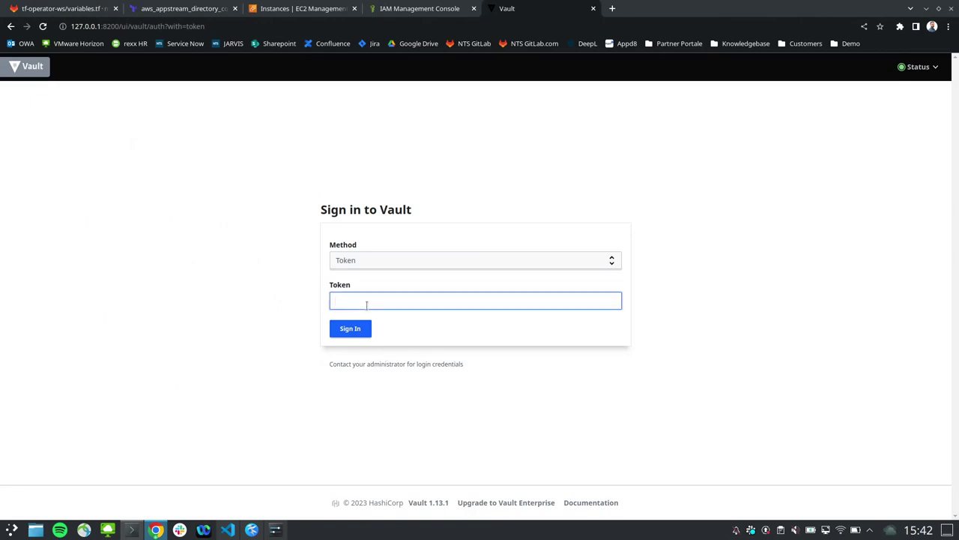
key(Return)
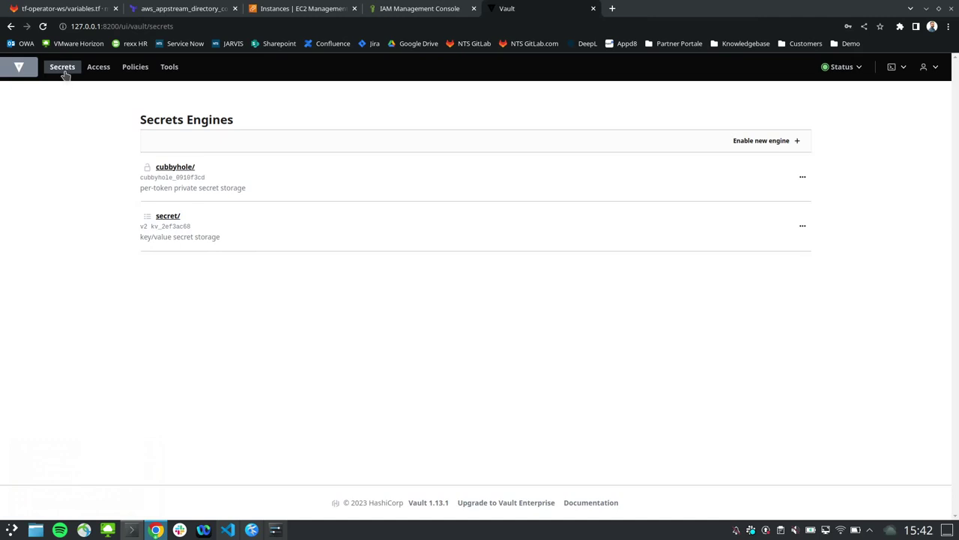
Look through Vault's Policies and Tools pages and return to the Secrets Engines list.
click(134, 70)
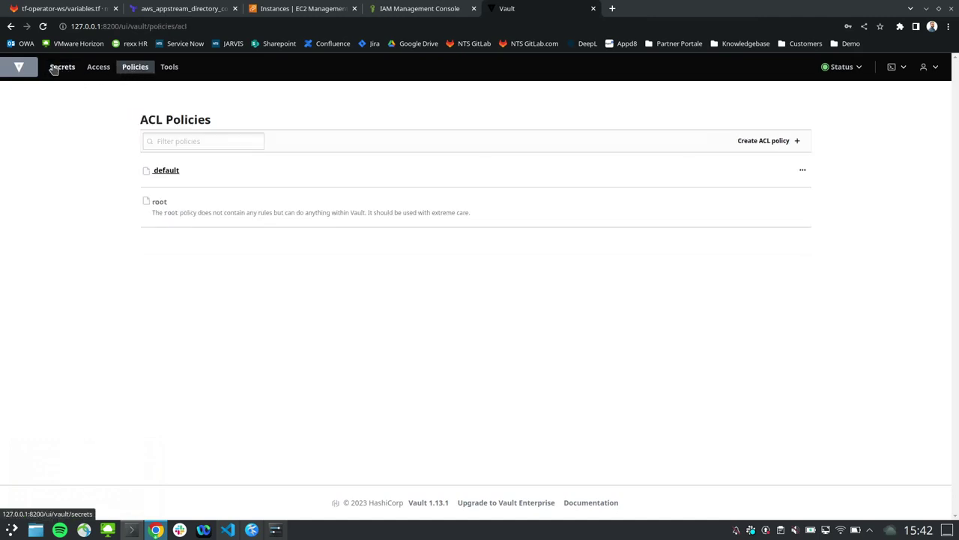
click(52, 69)
click(168, 71)
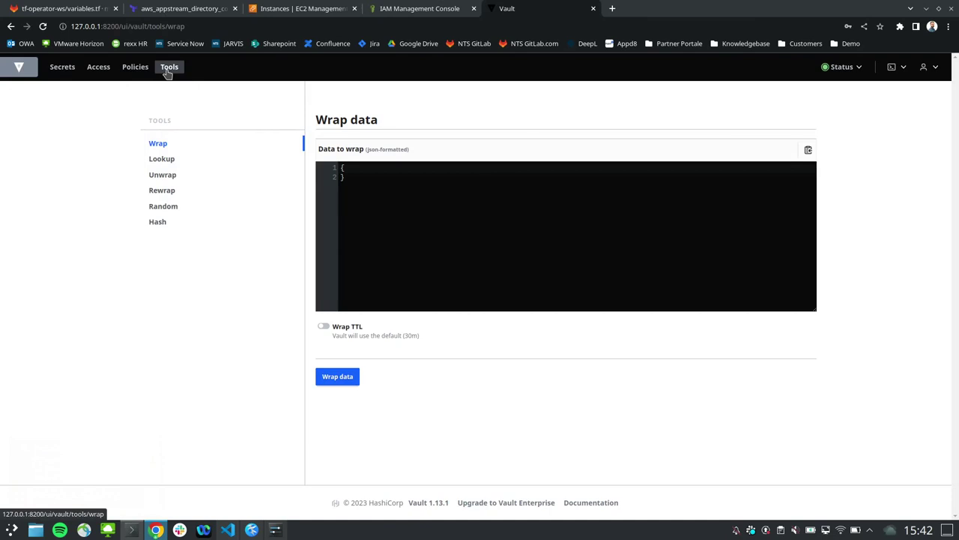
click(133, 68)
click(64, 68)
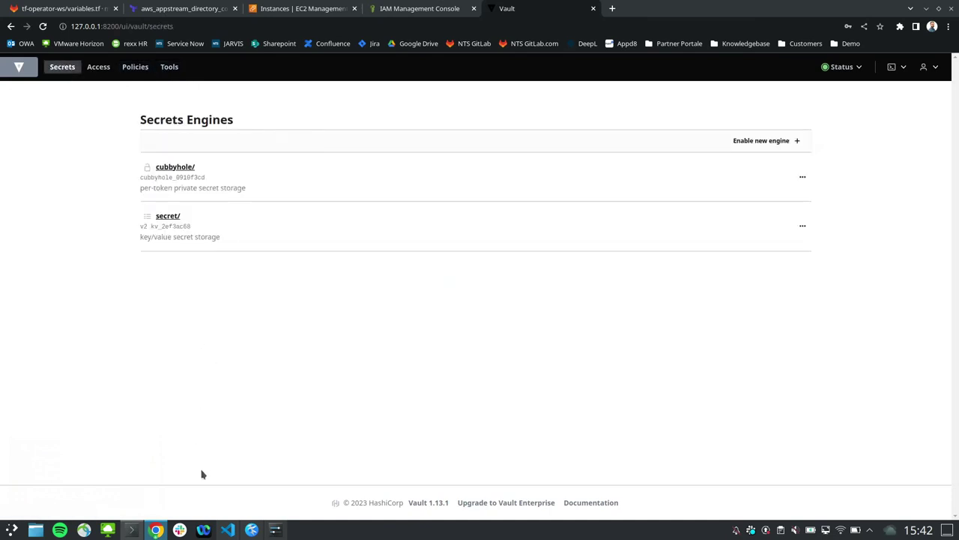
Switch to the terminal's tf-aws-single session, change to ../vault-admin-ws and list all its files in detail.
click(132, 530)
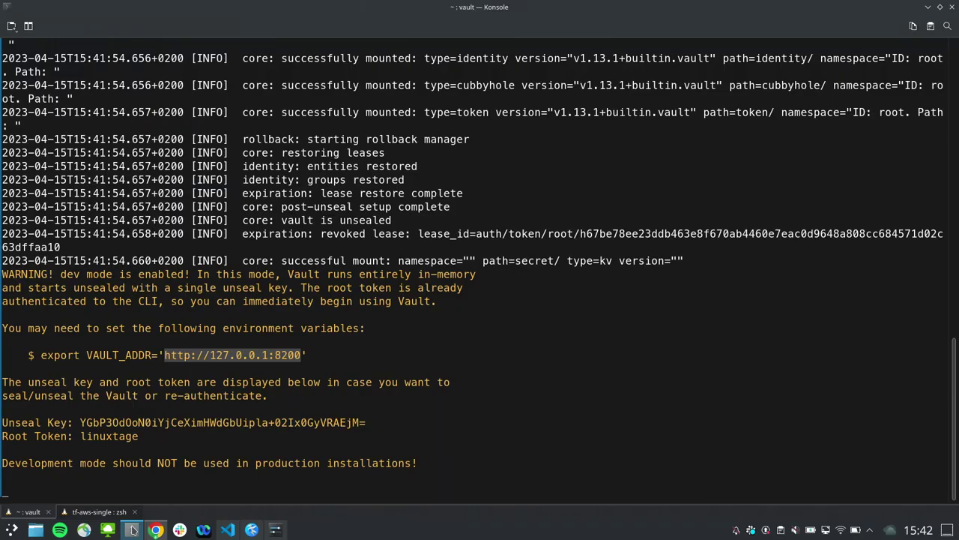
click(97, 511)
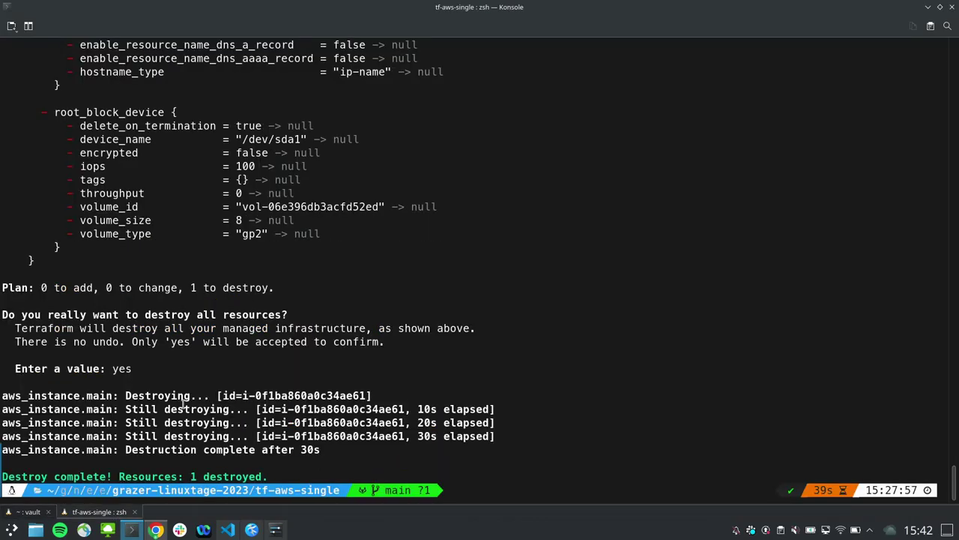
text(cd ../vaul)
key(Tab)
key(Return)
text(ls -la)
key(Return)
Initialize Terraform in the vault-admin-ws folder with terraform init.
text(te)
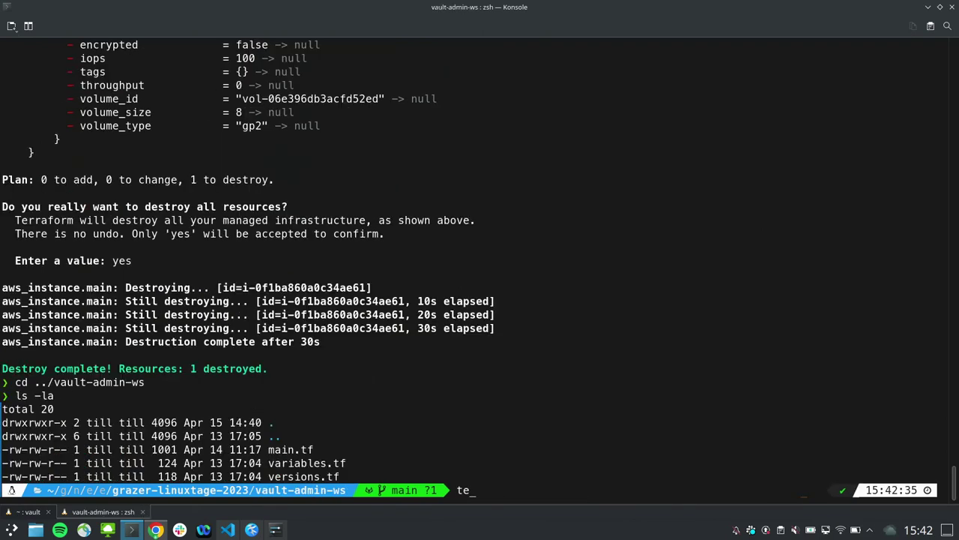
text(rraform init)
key(Return)
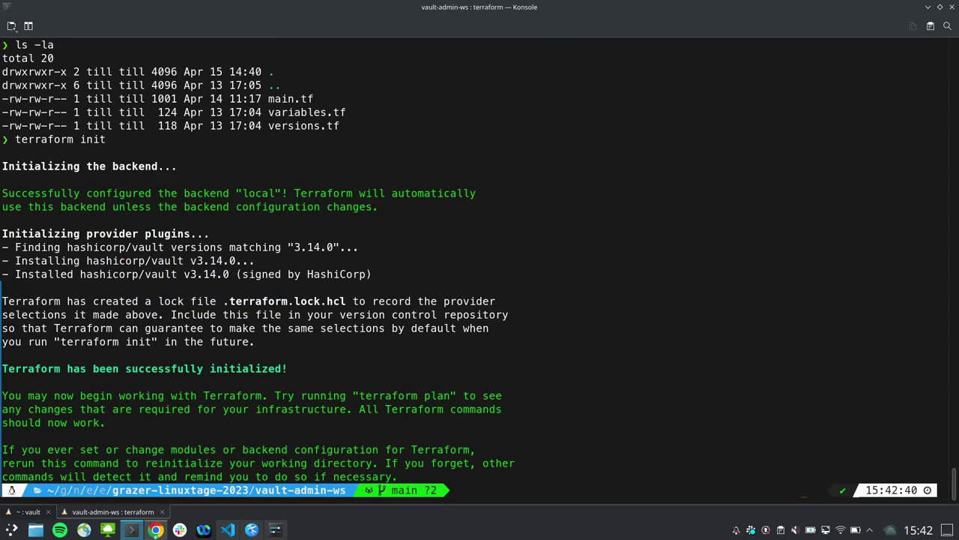
text(vault)
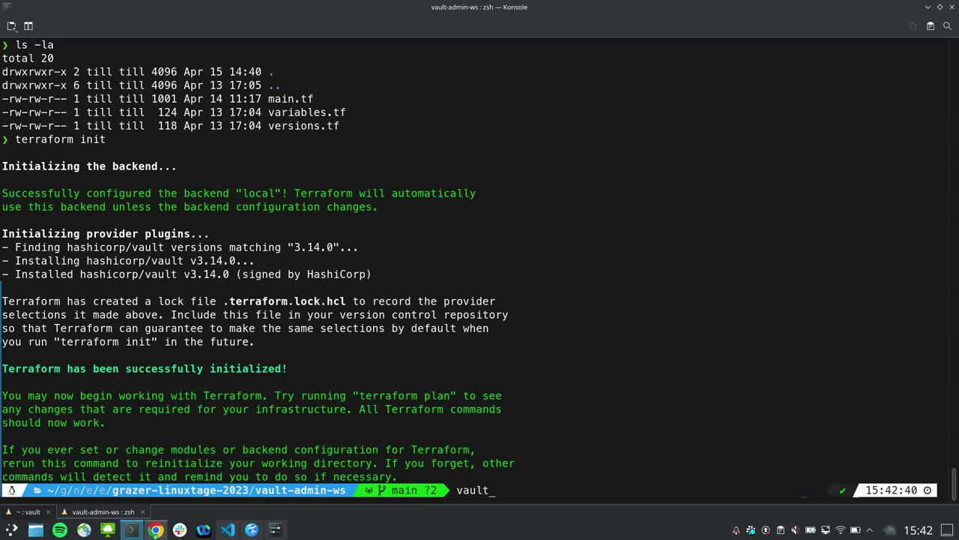
key(BackSpace)
key(BackSpace)
key(BackSpace)
key(BackSpace)
key(BackSpace)
Run terraform plan for the vault-admin-ws configuration and review the planned backend role and its policy document.
text(t)
key(Tab)
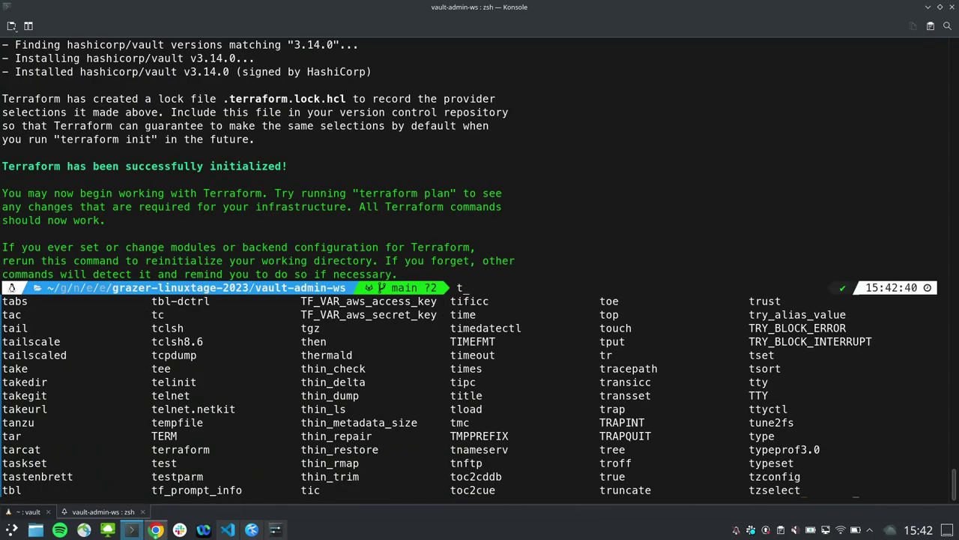
text(err)
key(Tab)
text(plan)
key(Return)
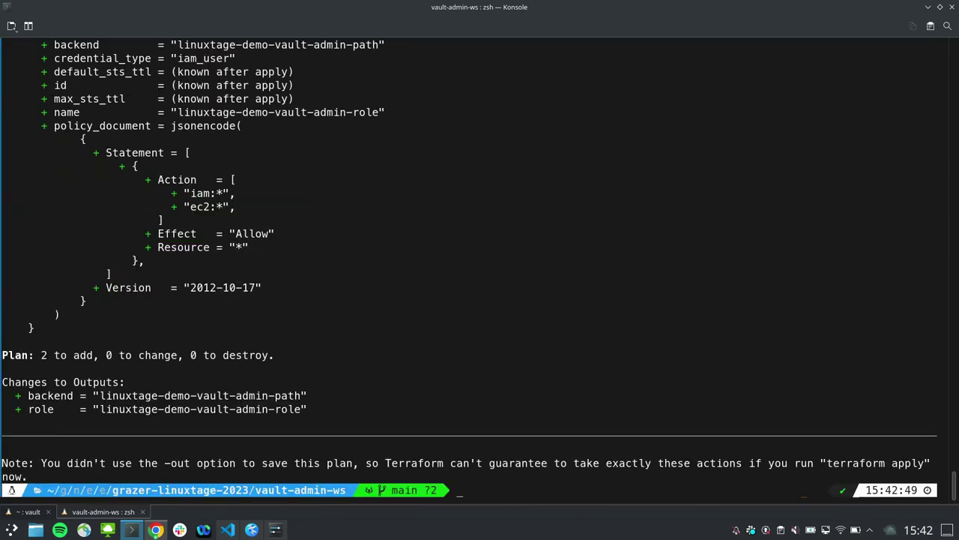
scroll(171, 366, up, 2)
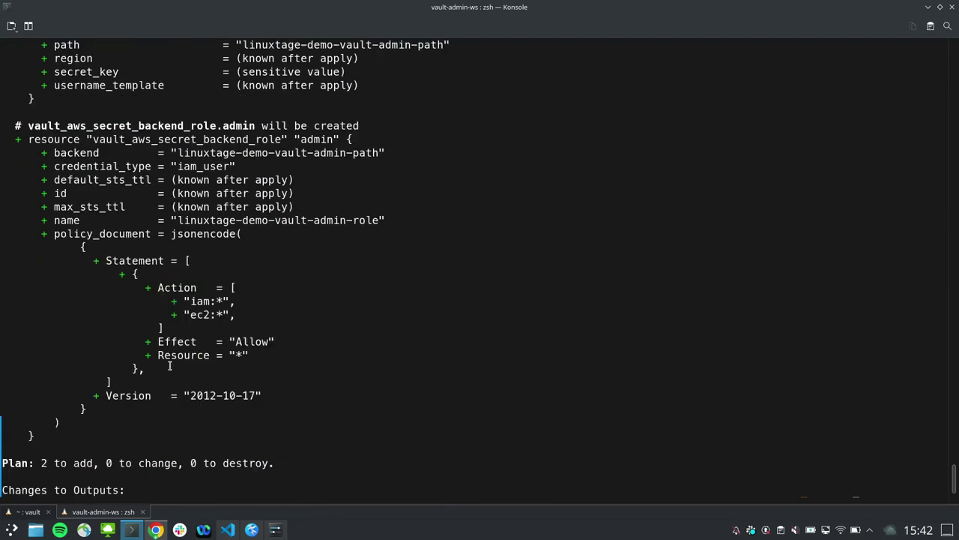
scroll(171, 366, down, 2)
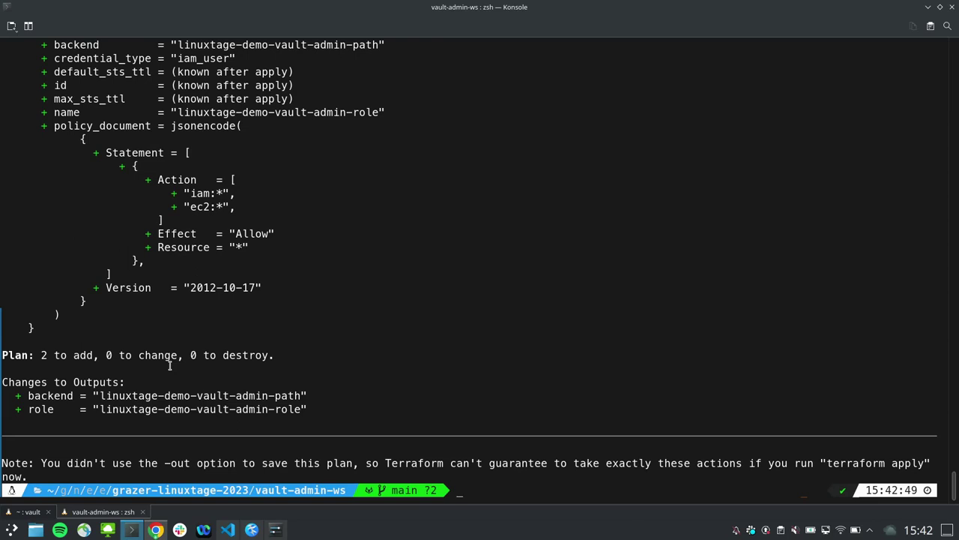
Run terraform apply in vault-admin-ws and approve the planned actions with yes.
key(Up)
key(BackSpace)
key(BackSpace)
text(apply)
key(Return)
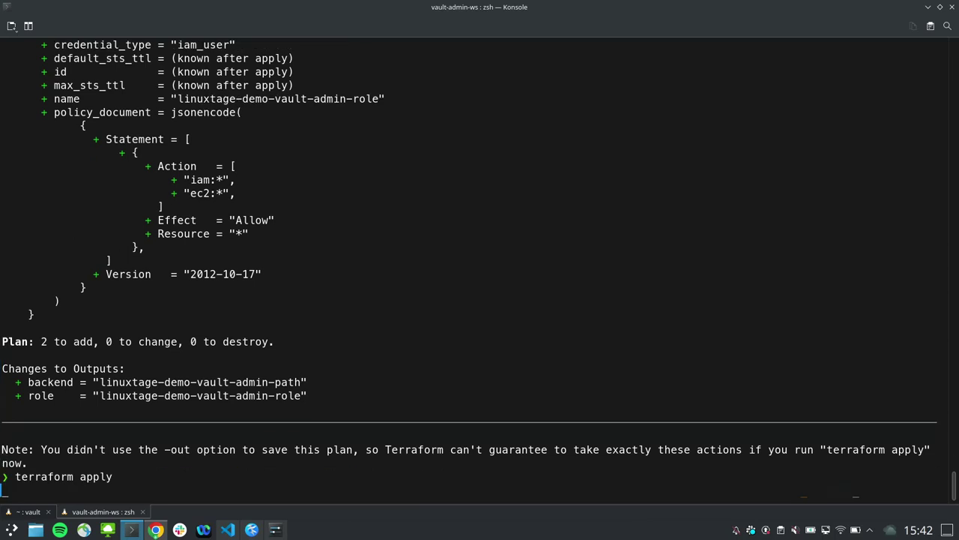
text(yes)
key(Return)
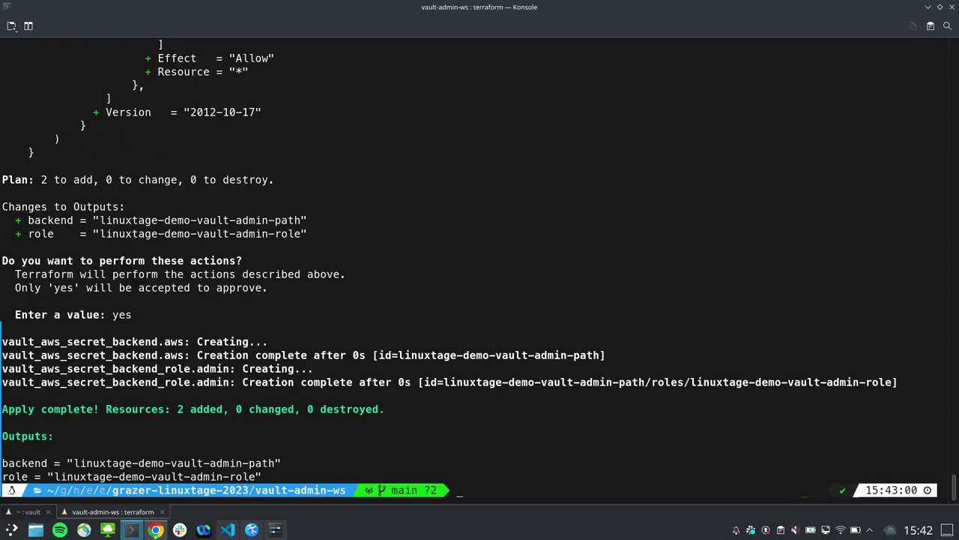
Switch to Vault in the browser, refresh the secrets engines list and open linuxtage-demo-vault-admin-role inside linuxtage-demo-vault-admin-path.
click(156, 529)
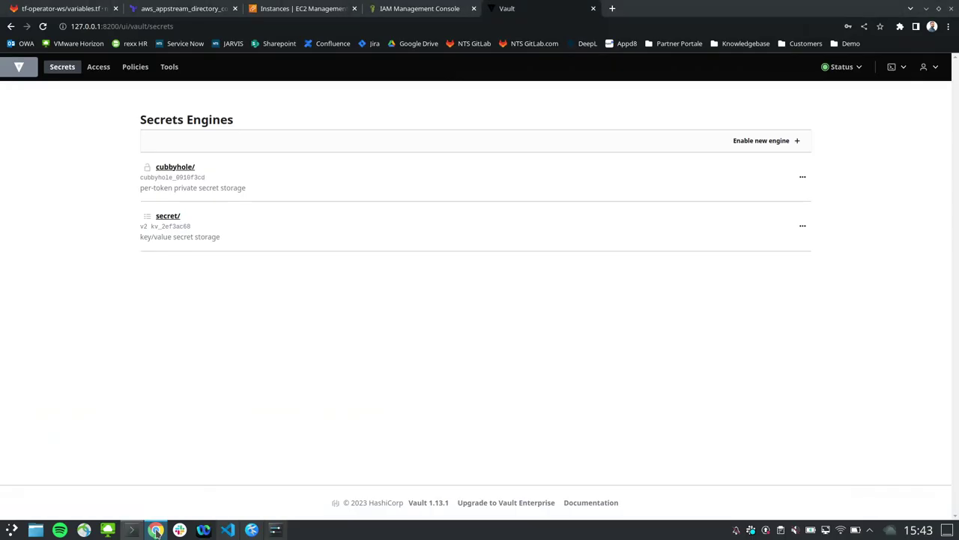
click(96, 69)
click(67, 67)
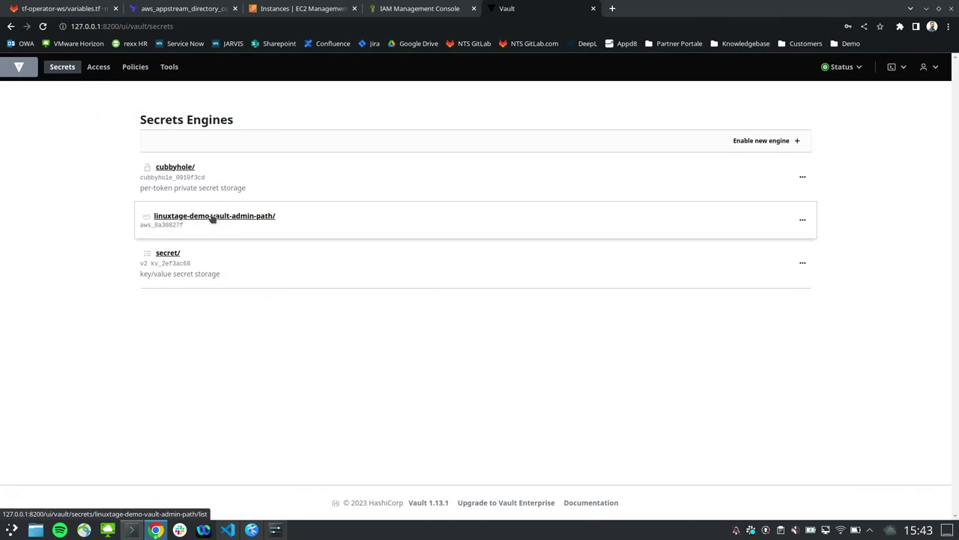
click(212, 217)
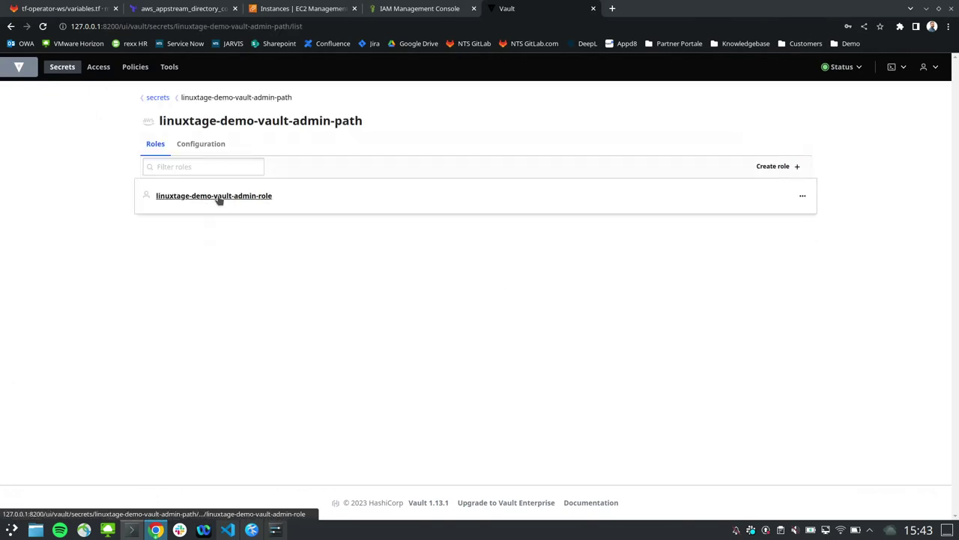
click(215, 197)
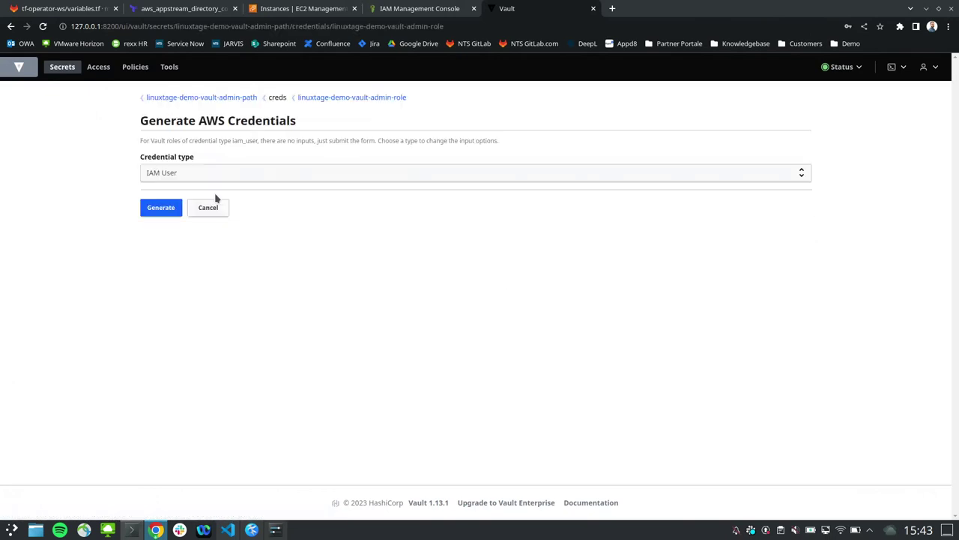
Open the details of the AWS role linuxtage-demo-vault-admin-role and highlight its policy document.
click(338, 100)
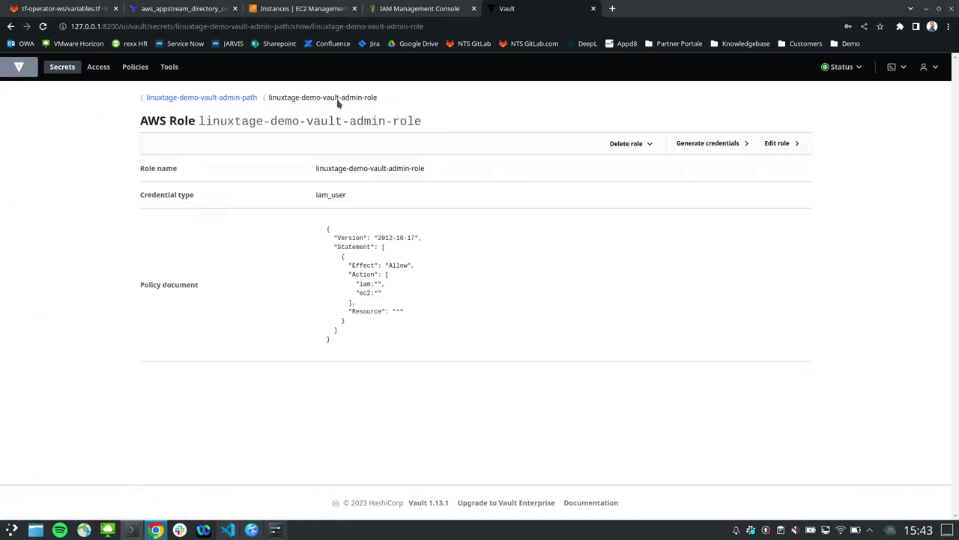
drag(327, 228, 348, 346)
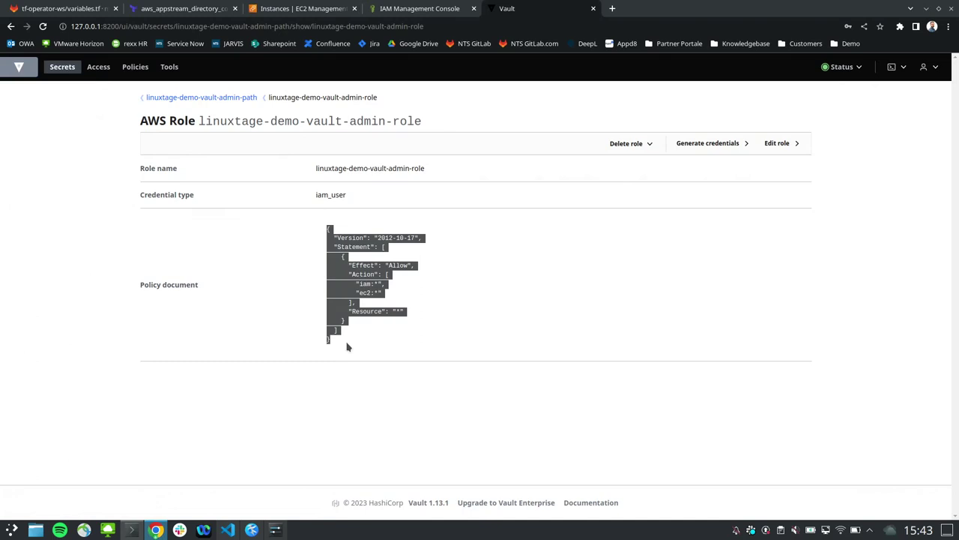
click(283, 350)
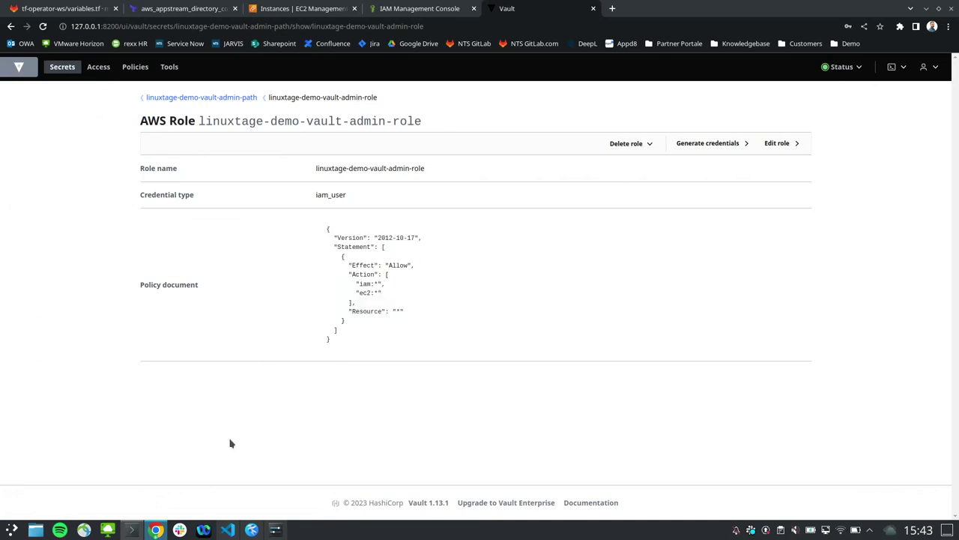
Switch to the terminal, change from vault-admin-ws into the sibling directory tf-operator-ws and list all its files in long format.
click(132, 530)
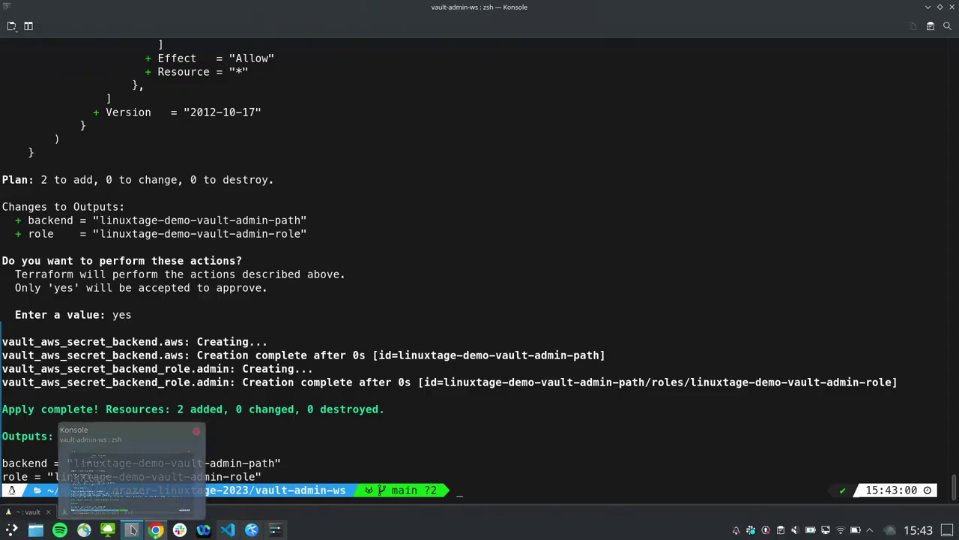
text(cd)
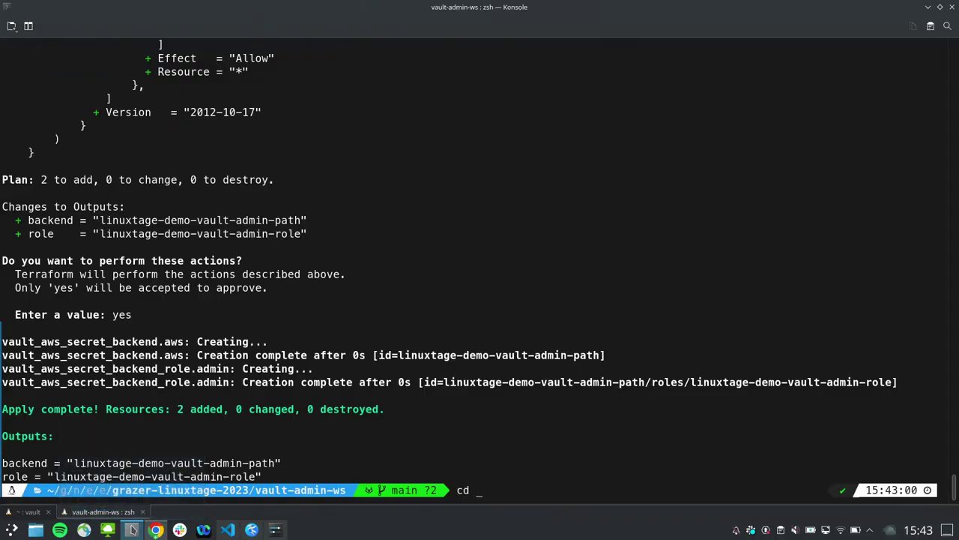
text( ..)
key(Return)
text(cd tf-)
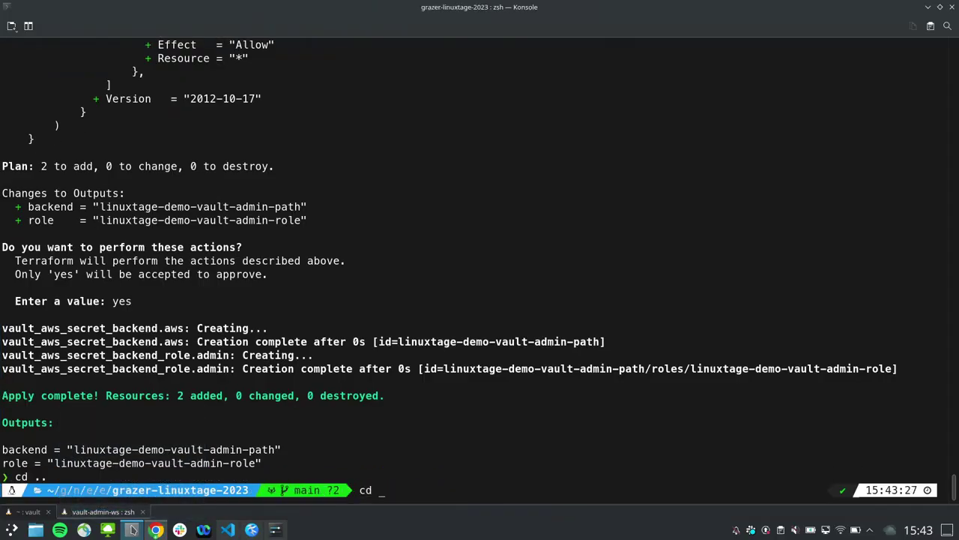
key(Tab)
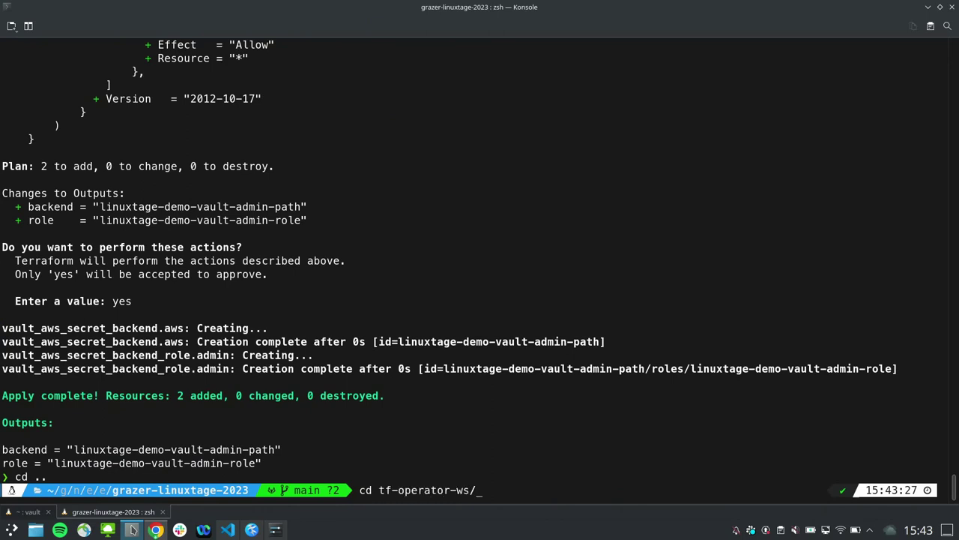
key(Return)
text(ls -la)
key(Return)
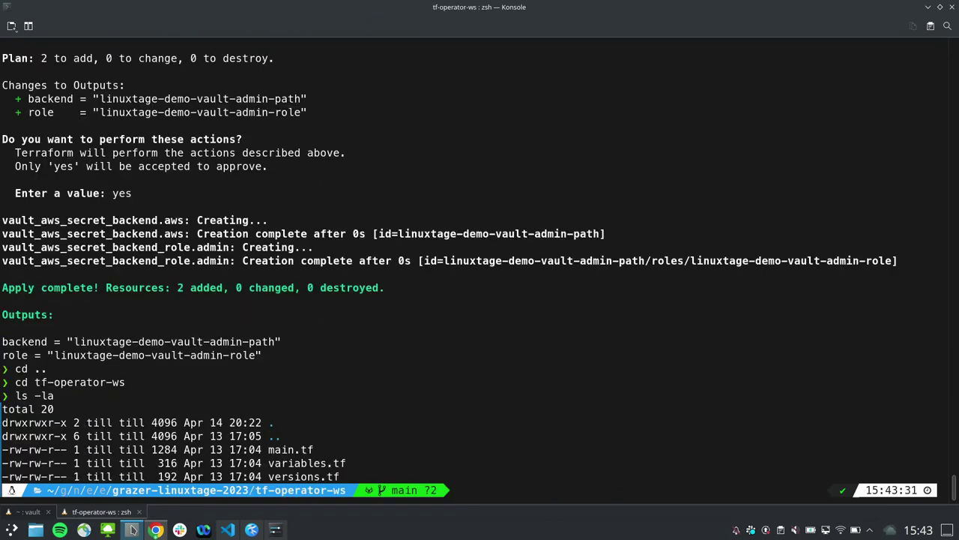
Run terraform init in the tf-operator-ws directory.
text(t)
key(Tab)
text(err)
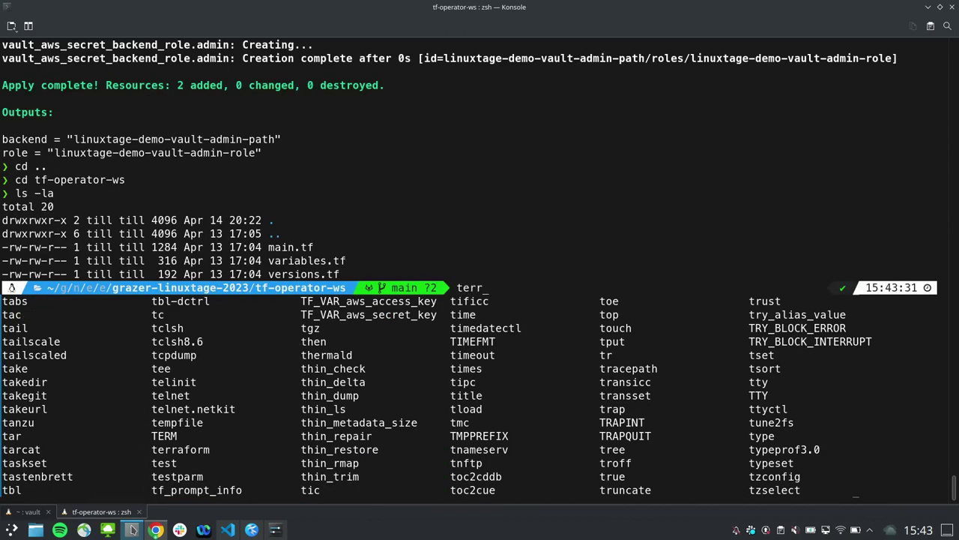
key(Tab)
text(init)
key(Return)
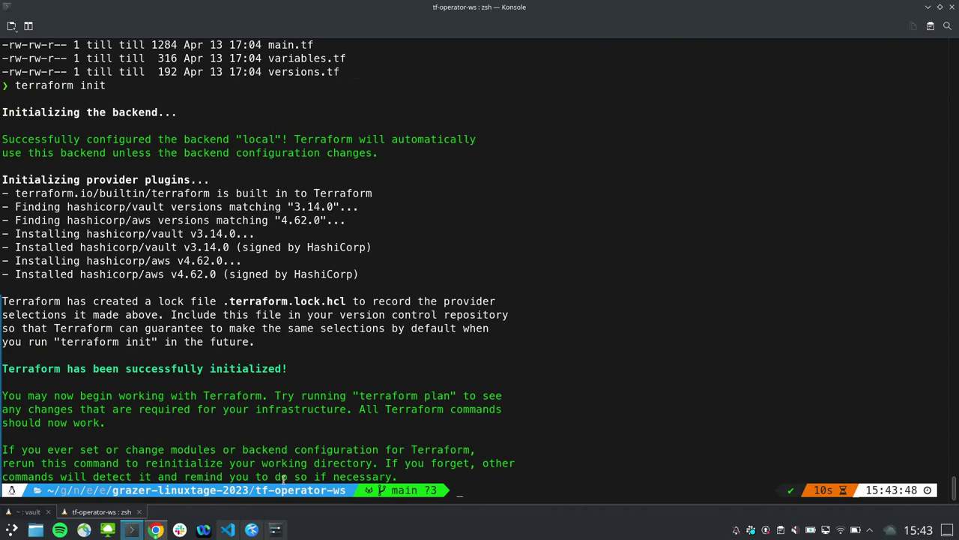
Switch to the browser, refresh the running EC2 instances list and show the IAM users list.
click(157, 519)
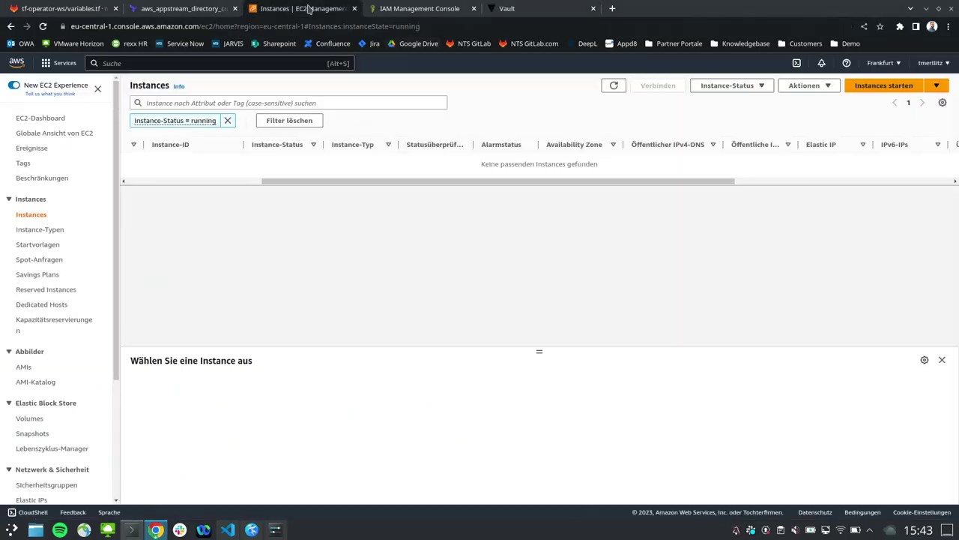
click(305, 8)
click(613, 86)
click(424, 7)
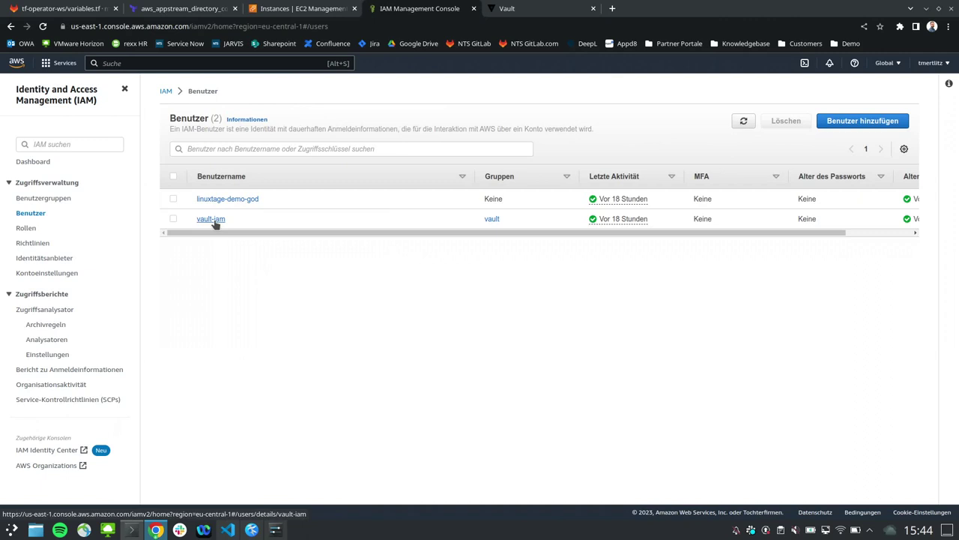
Switch to the terminal and run terraform plan for the tf-operator-ws configuration.
click(132, 529)
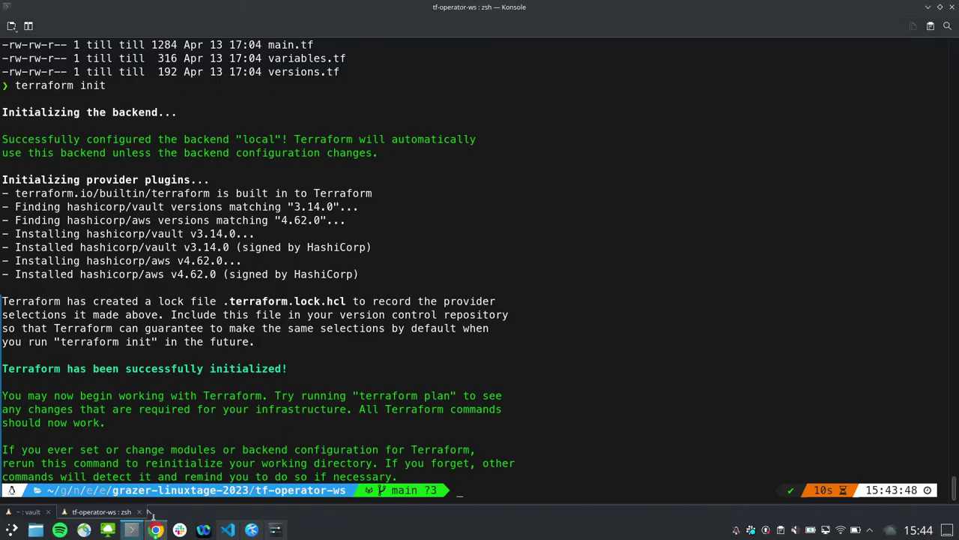
text(ter)
key(Tab)
text(e)
key(BackSpace)
key(Tab)
text(plan)
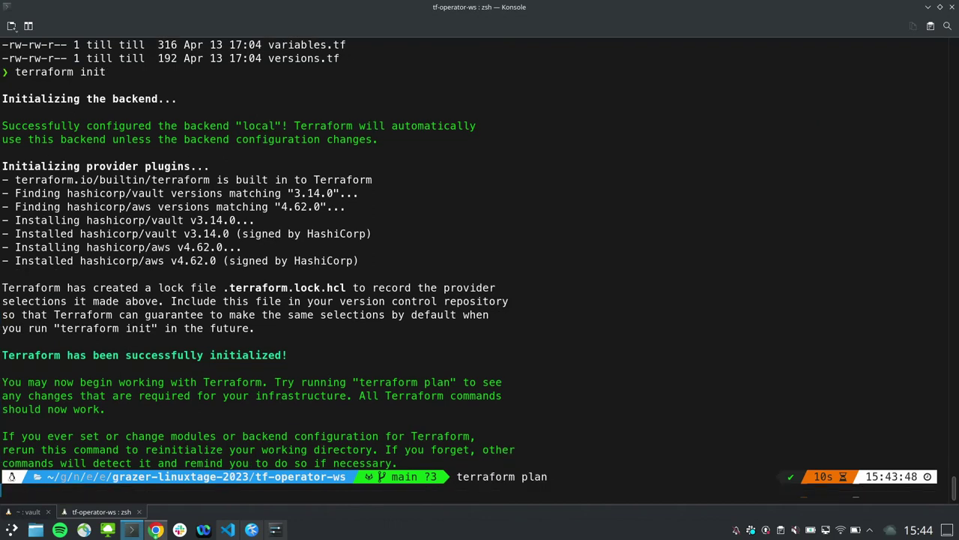
key(Return)
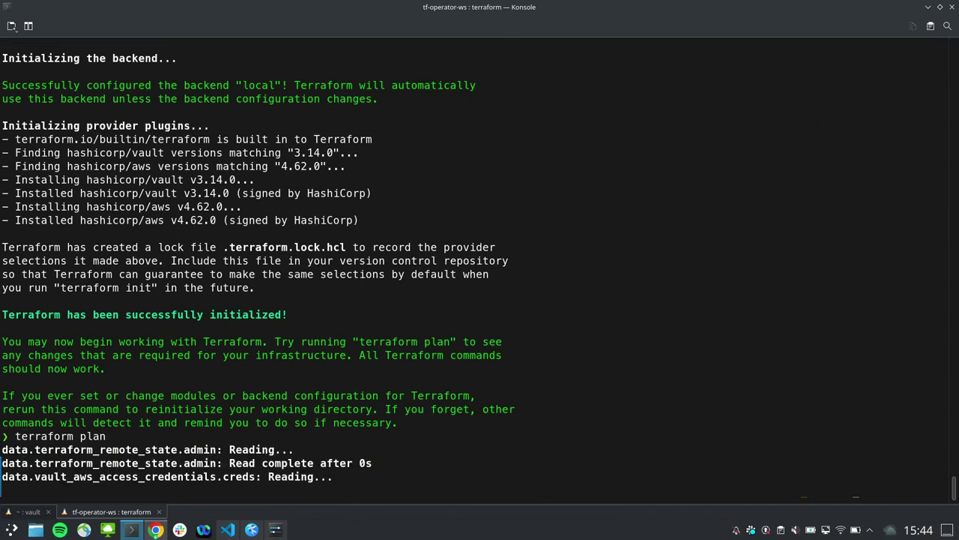
Refresh the IAM users list in the browser, and review the Terraform plan output in the terminal.
click(155, 530)
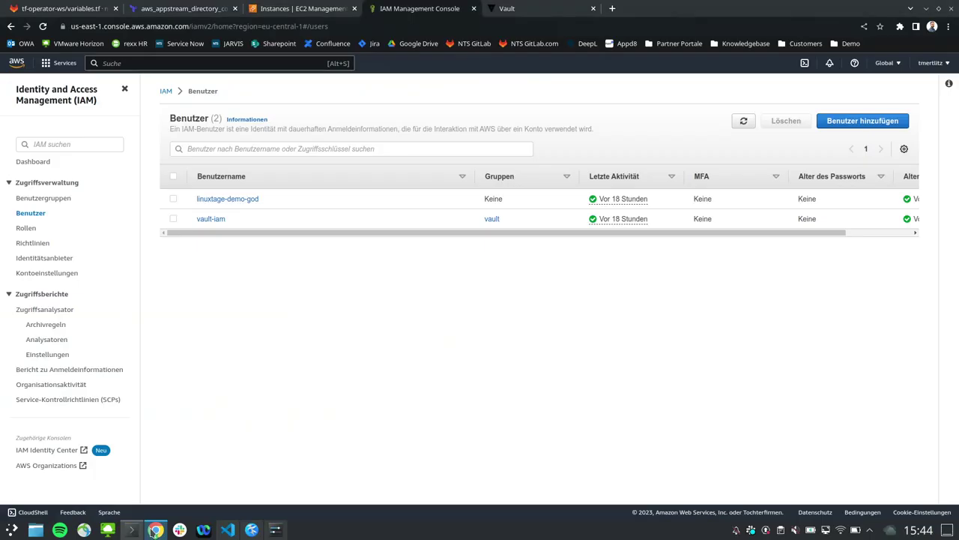
click(744, 123)
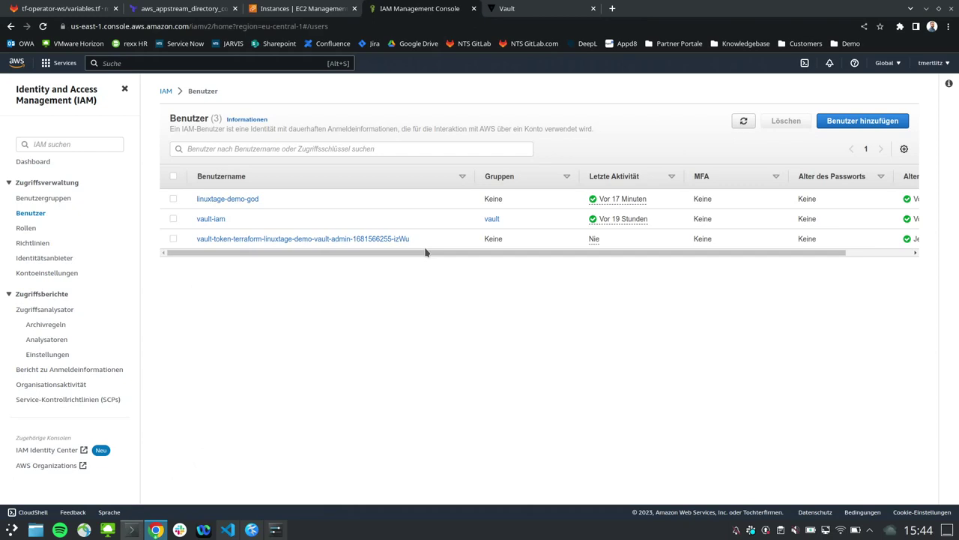
click(132, 529)
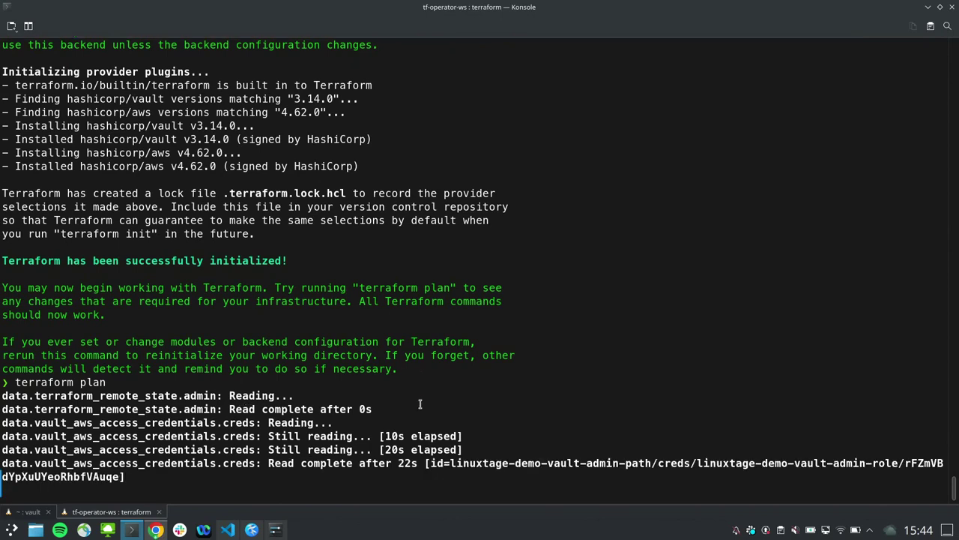
scroll(420, 404, up, 6)
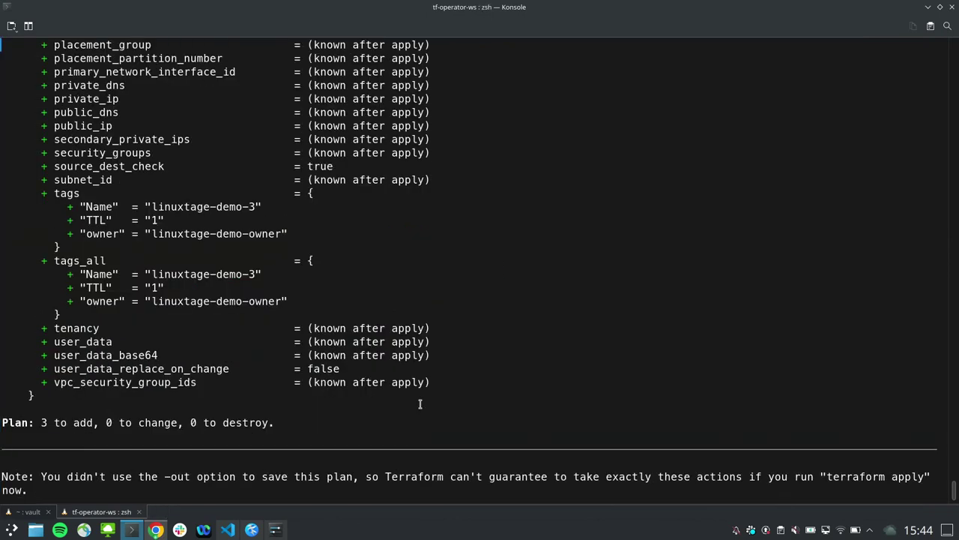
scroll(421, 404, down, 6)
Run terraform apply for the tf-operator-ws configuration.
key(Up)
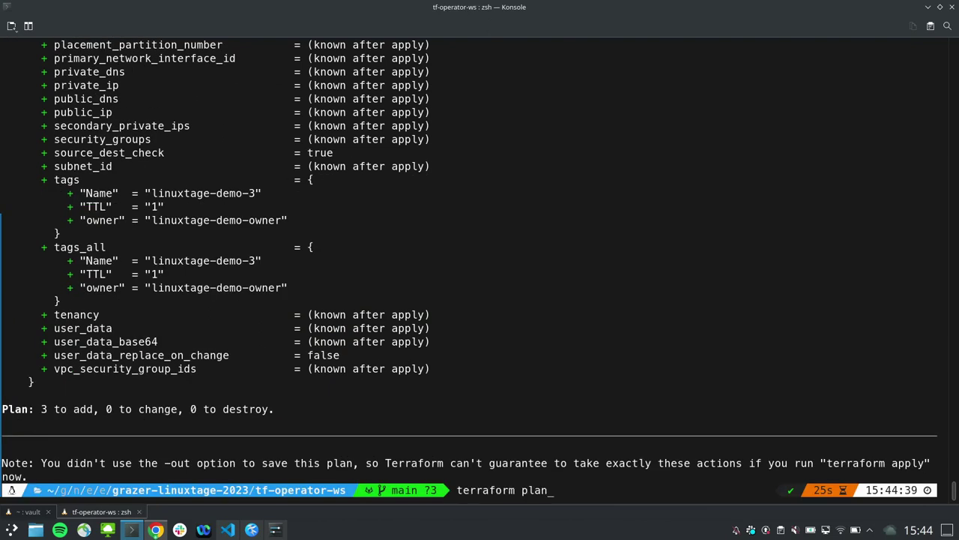
key(BackSpace)
key(BackSpace)
key(BackSpace)
key(BackSpace)
text(apply)
key(Return)
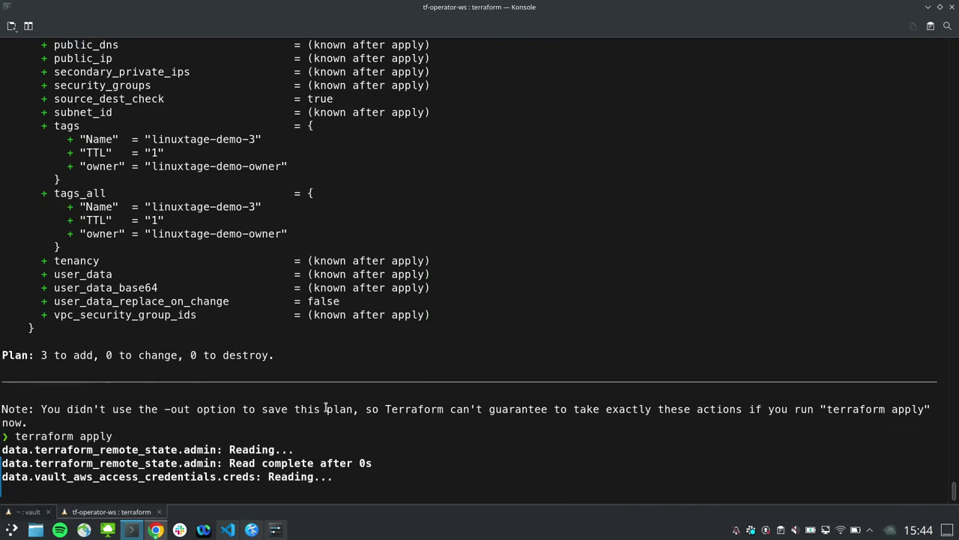
Highlight the instance_count variable in GitLab's tf-operator-ws/variables.tf in the browser, and check the apply progress in the terminal.
click(156, 530)
click(74, 8)
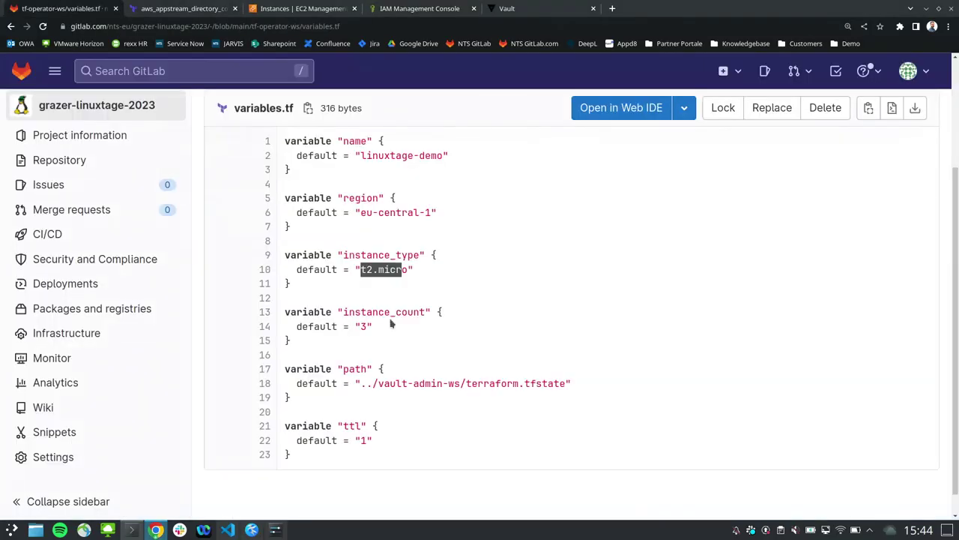
drag(337, 312, 388, 330)
click(389, 332)
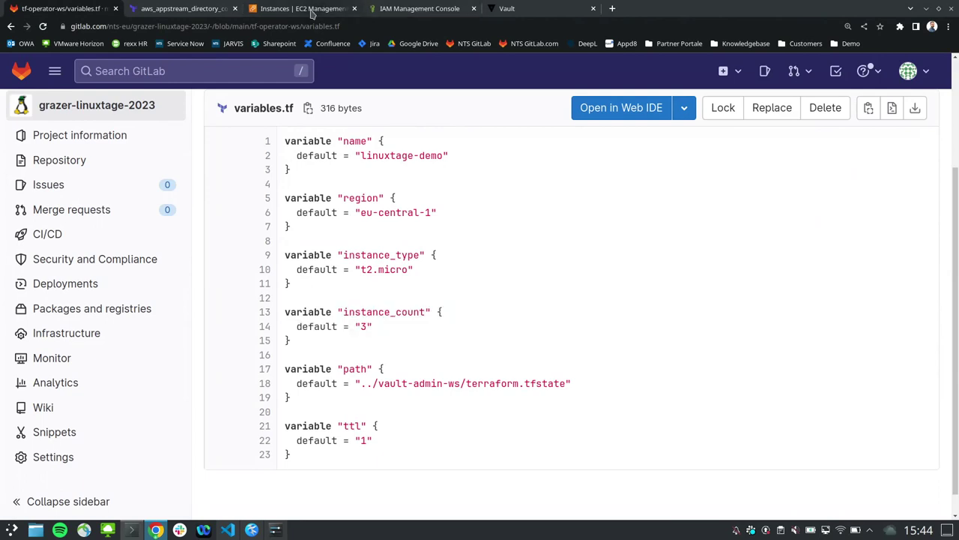
click(132, 530)
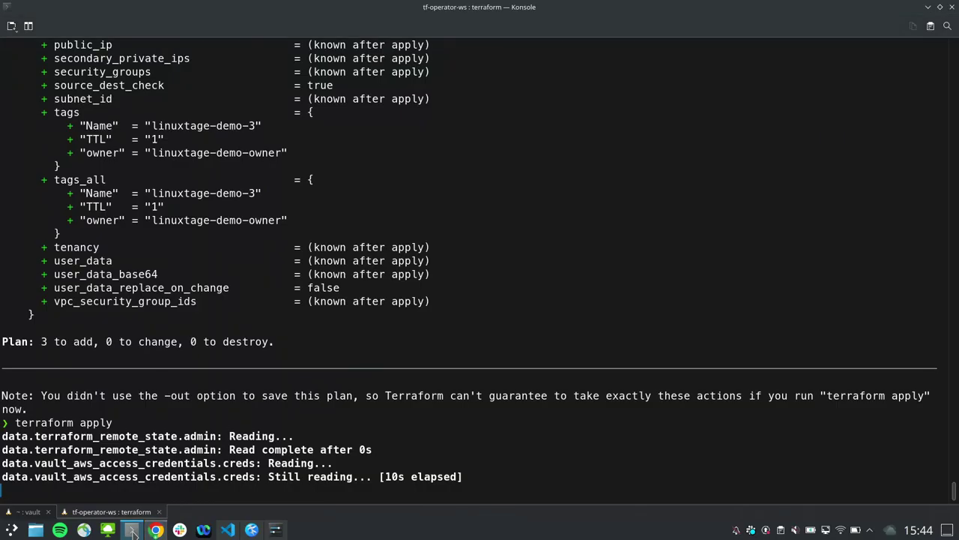
Return to the browser, refresh the IAM users list again and show the running EC2 instances list.
mouse_move(156, 529)
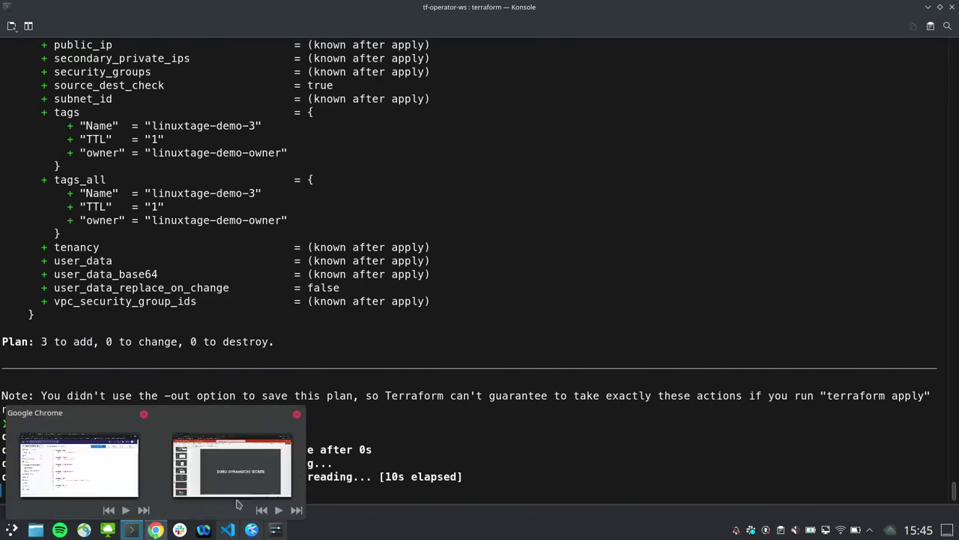
click(155, 530)
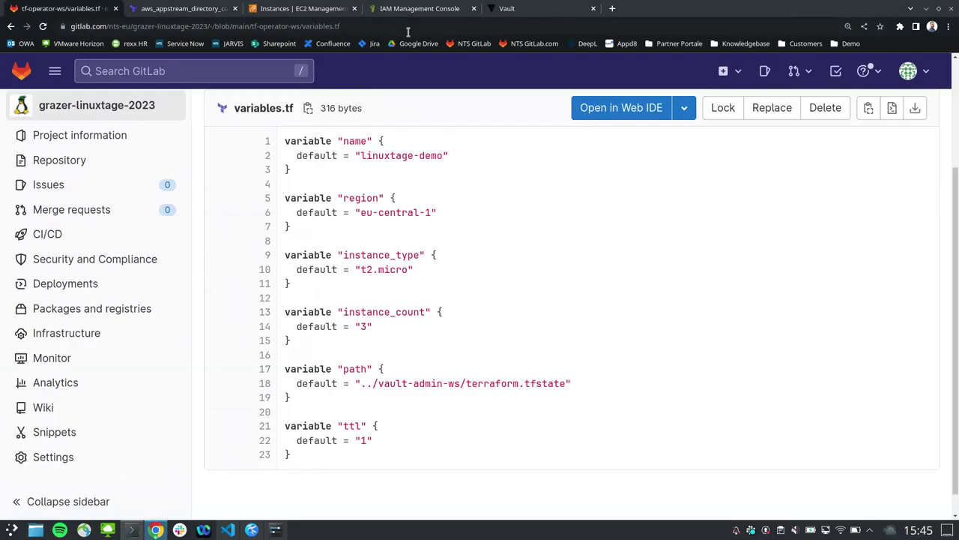
click(393, 8)
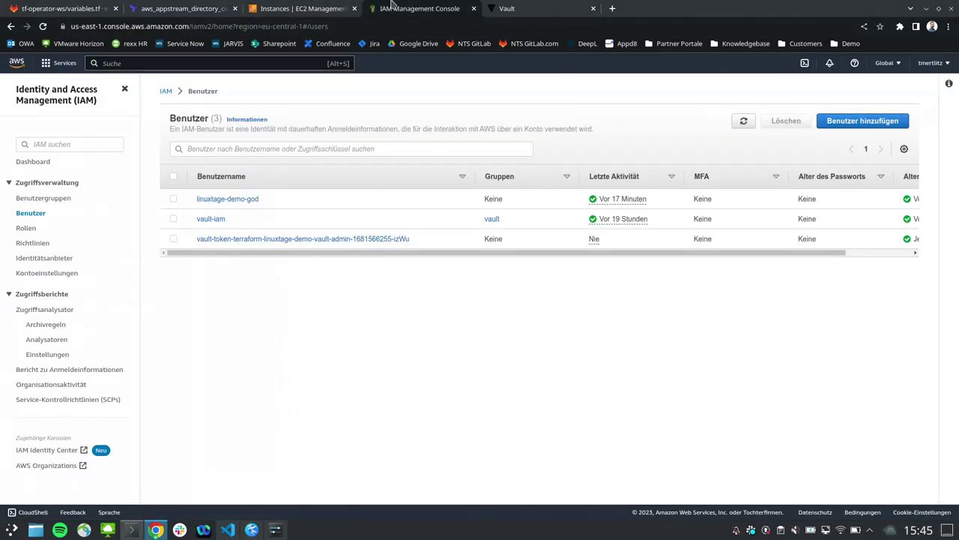
click(745, 122)
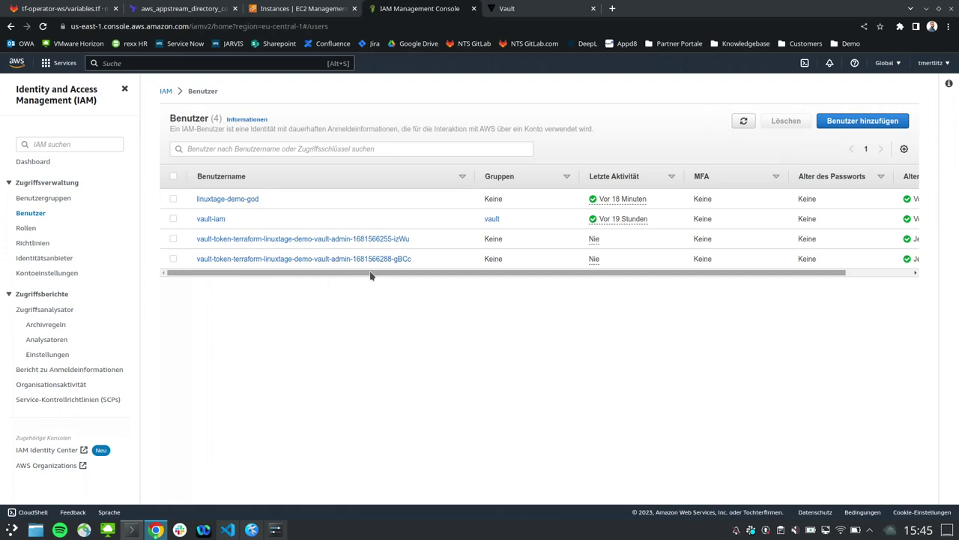
click(318, 6)
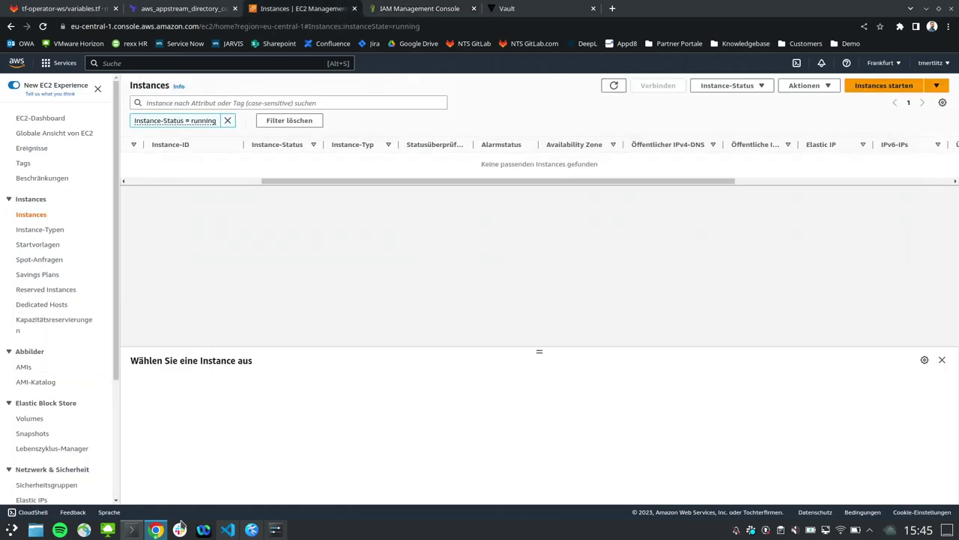
Switch to the terminal and approve the planned tf-operator-ws actions with yes.
click(131, 529)
text(yes)
key(Return)
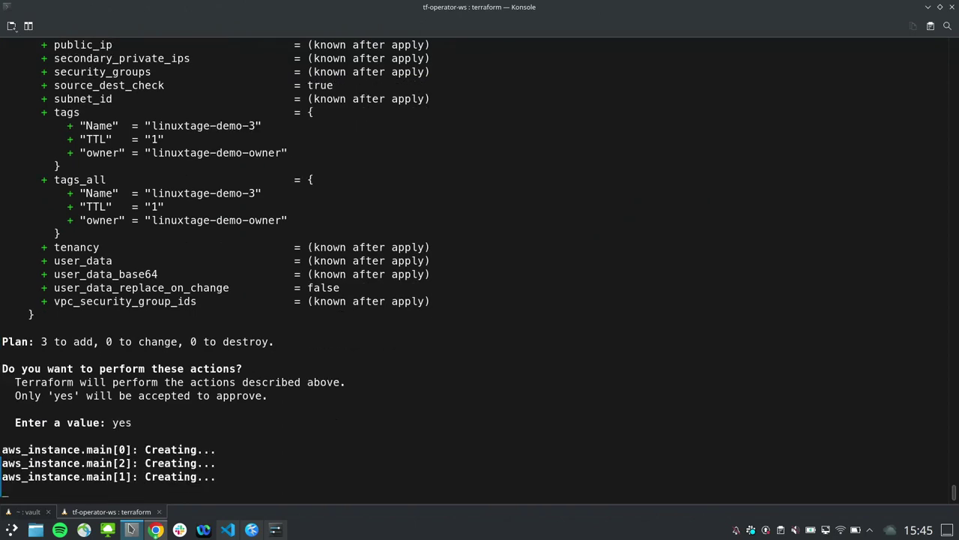
Refresh the running EC2 instances list in the browser and check the instance creation progress in the terminal.
click(155, 529)
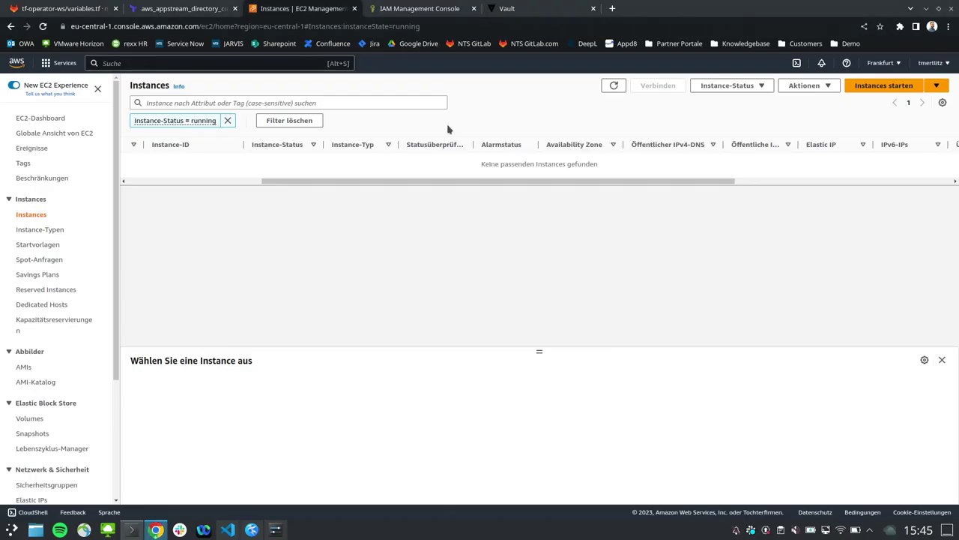
click(614, 85)
click(132, 529)
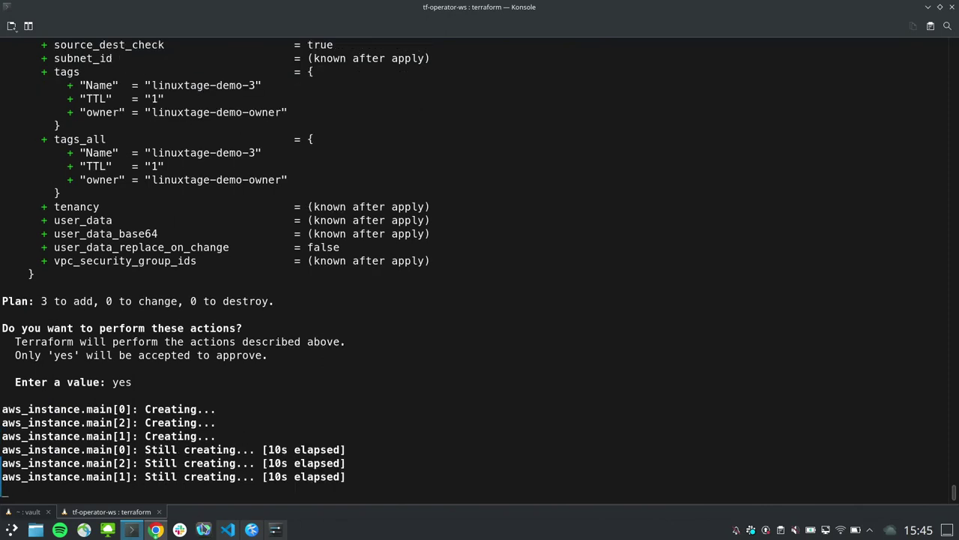
Refresh the EC2 instances list, show the instance names, and compare the list with the apply output in the terminal.
mouse_move(158, 532)
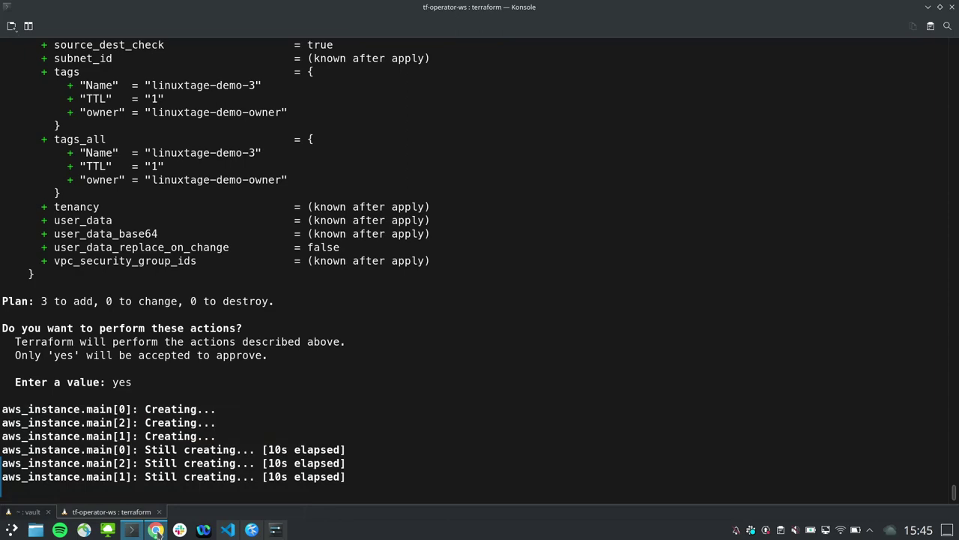
click(157, 531)
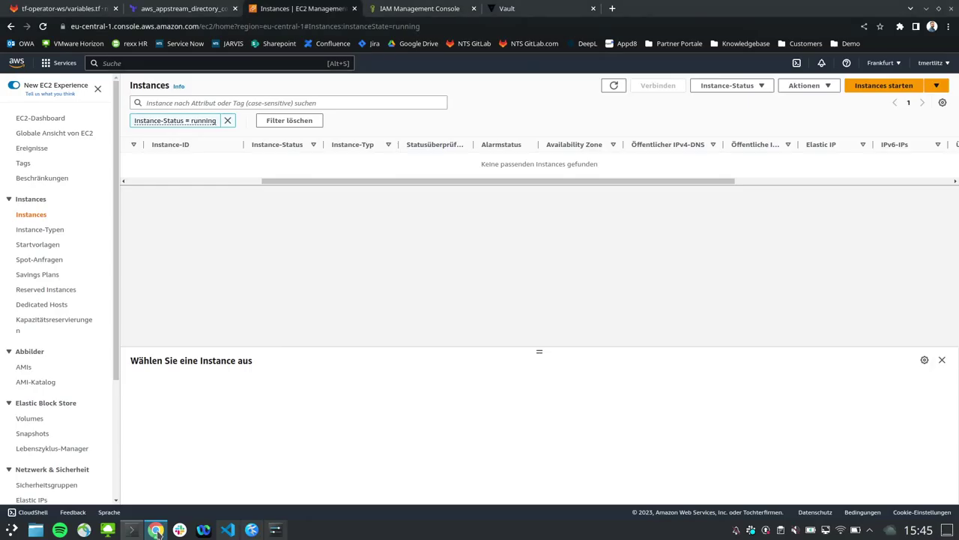
click(613, 88)
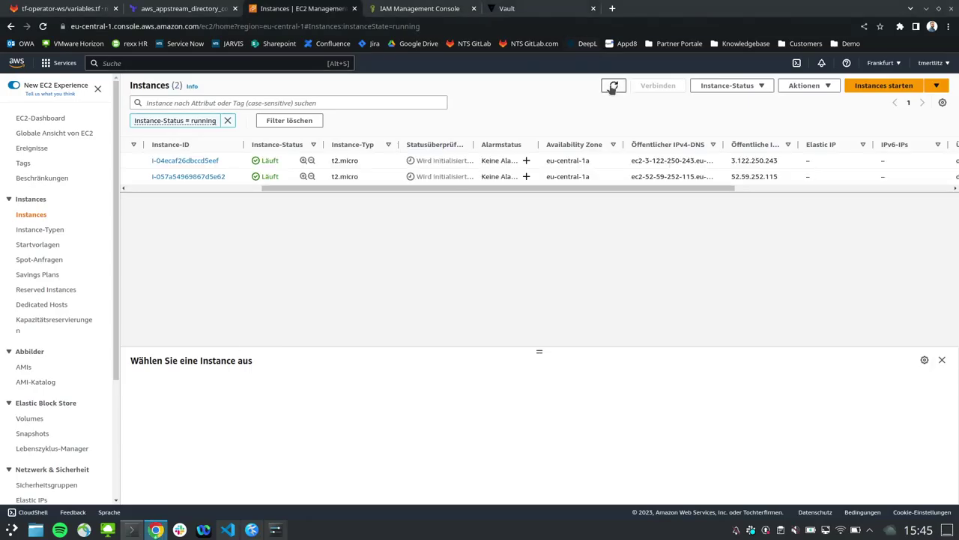
drag(284, 194, 125, 185)
click(611, 87)
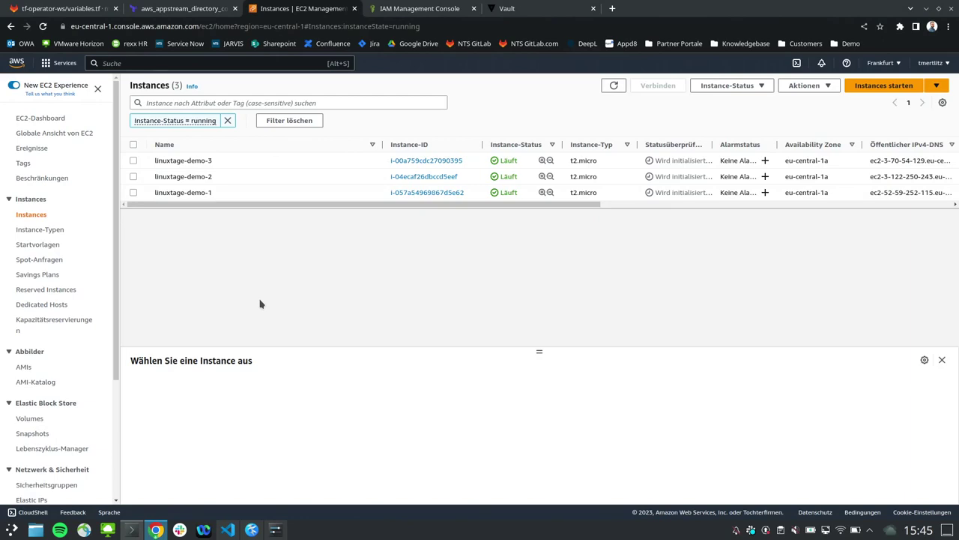
click(132, 530)
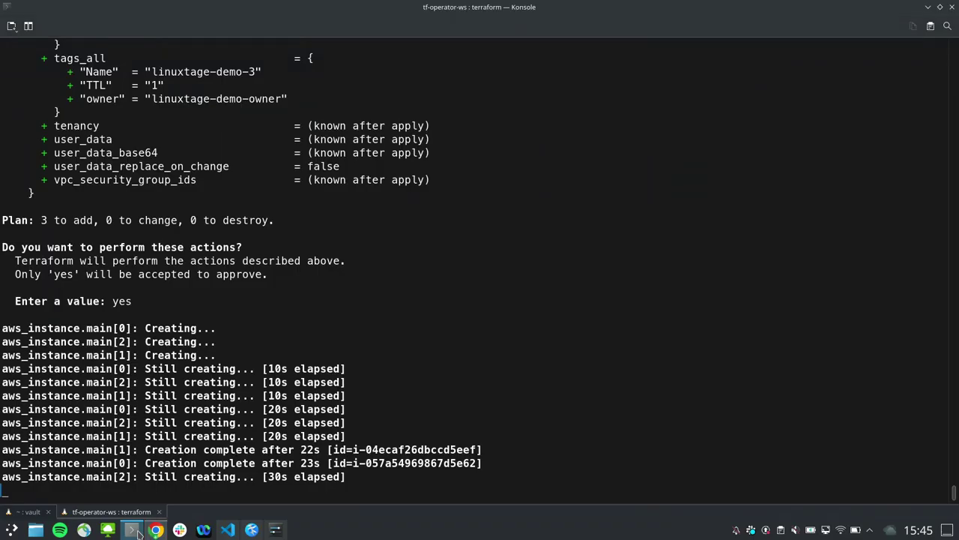
click(156, 530)
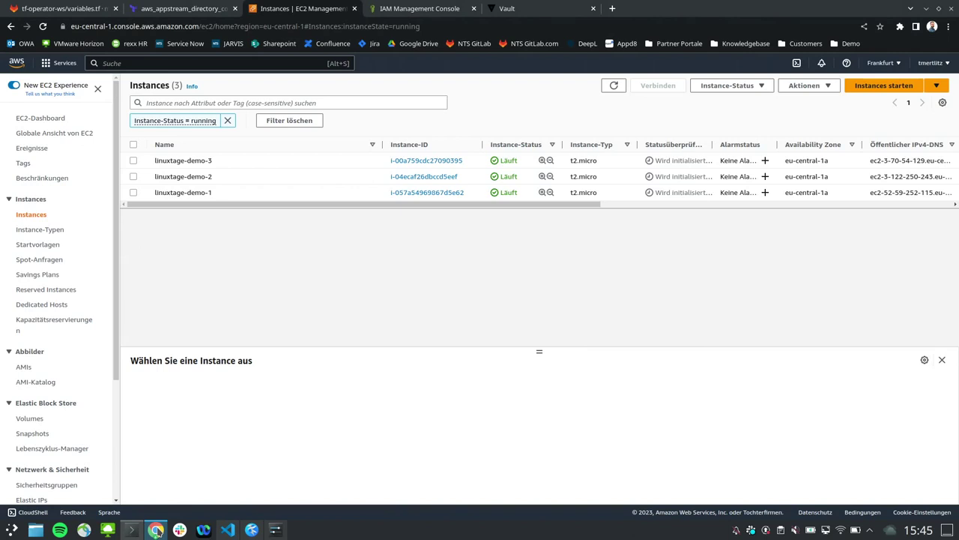
Show the IAM users list, refresh it repeatedly to check the temporary Vault users, and check the finished apply output in the terminal in between.
click(390, 6)
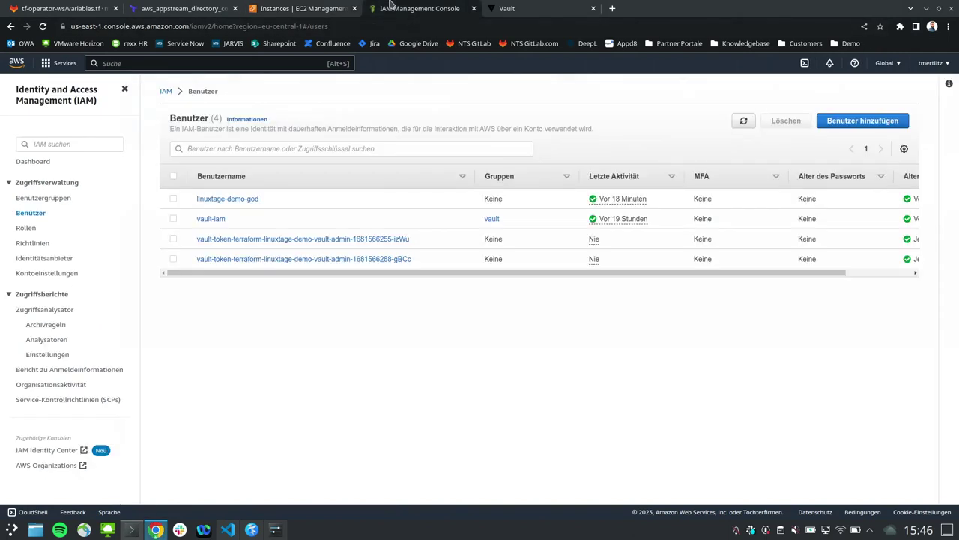
click(743, 121)
click(132, 531)
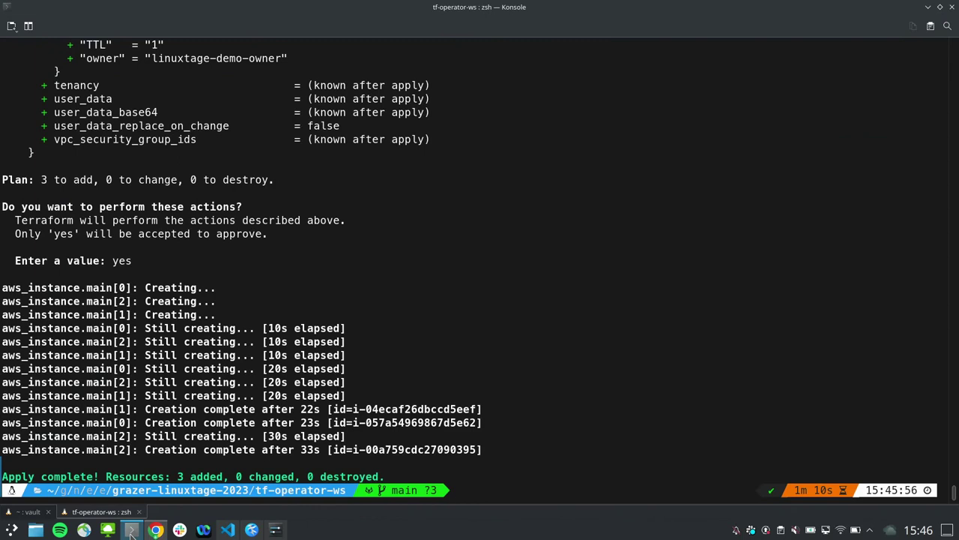
click(156, 530)
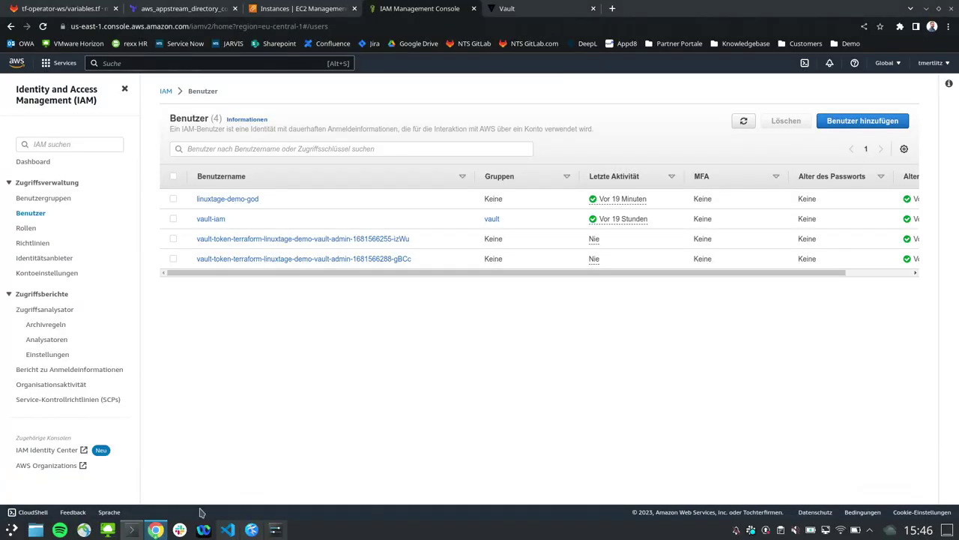
click(744, 121)
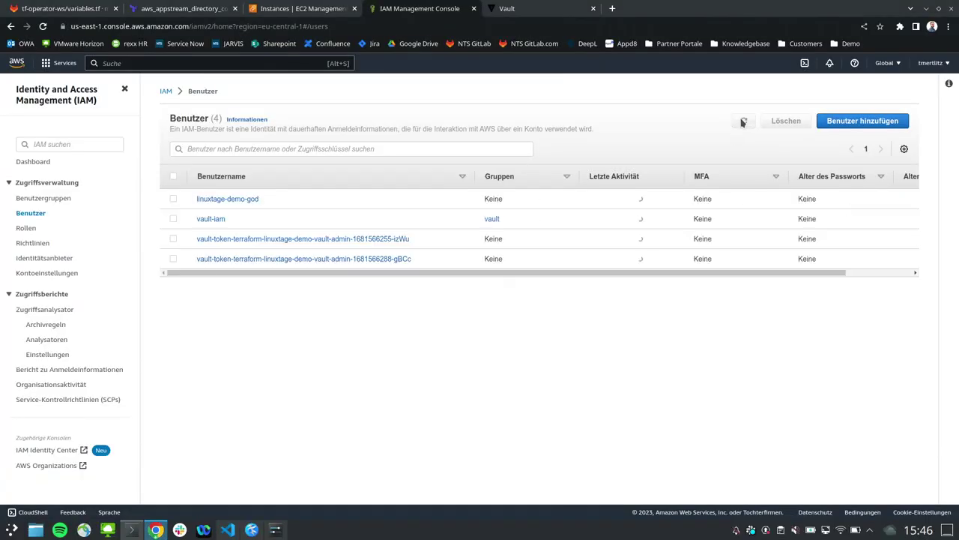
click(743, 121)
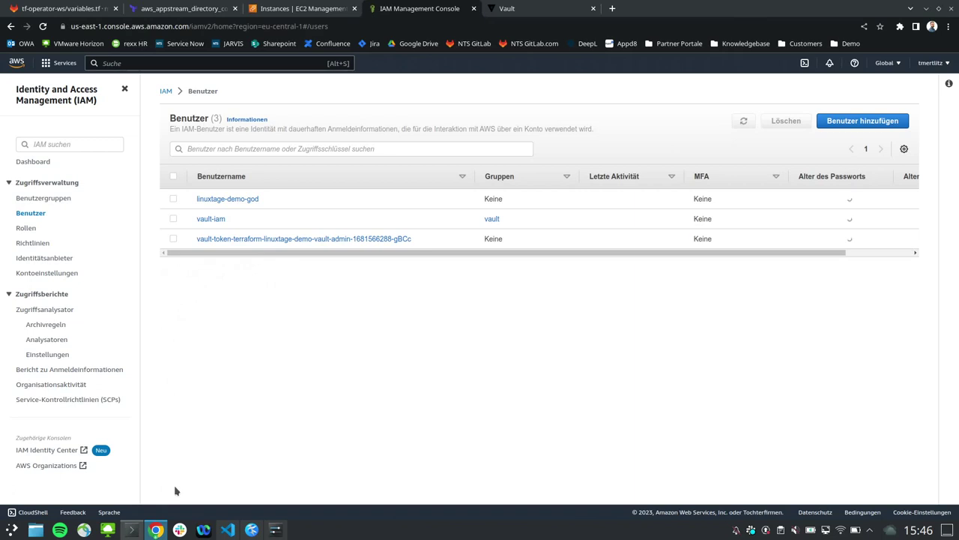
Switch to the PowerPoint presentation 2023_04_15_linuxtage_graz and show the closing slide 28.
mouse_move(133, 529)
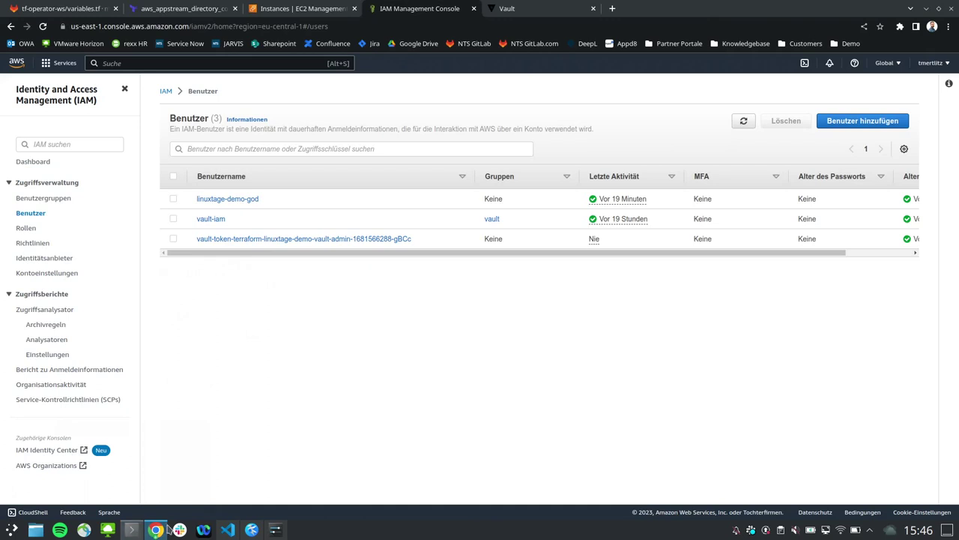
click(155, 530)
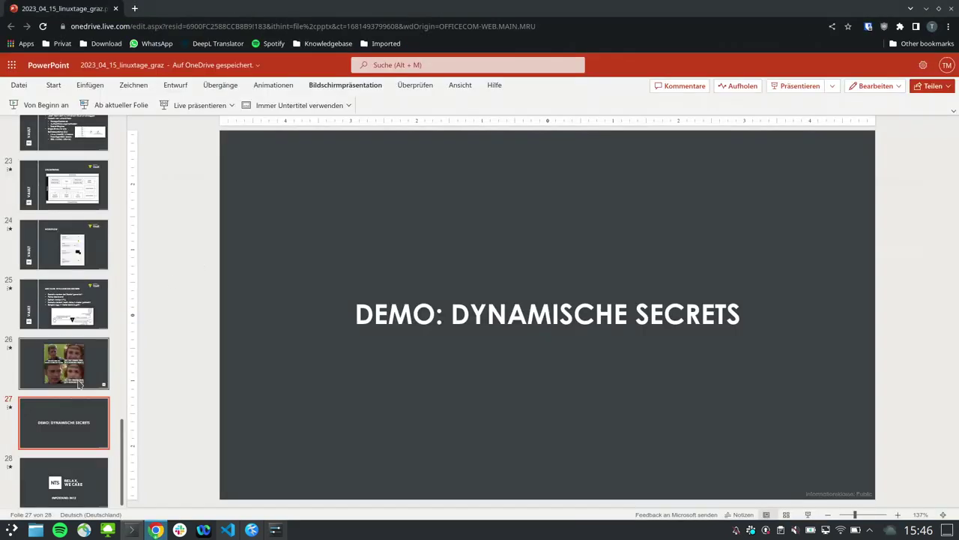
click(55, 478)
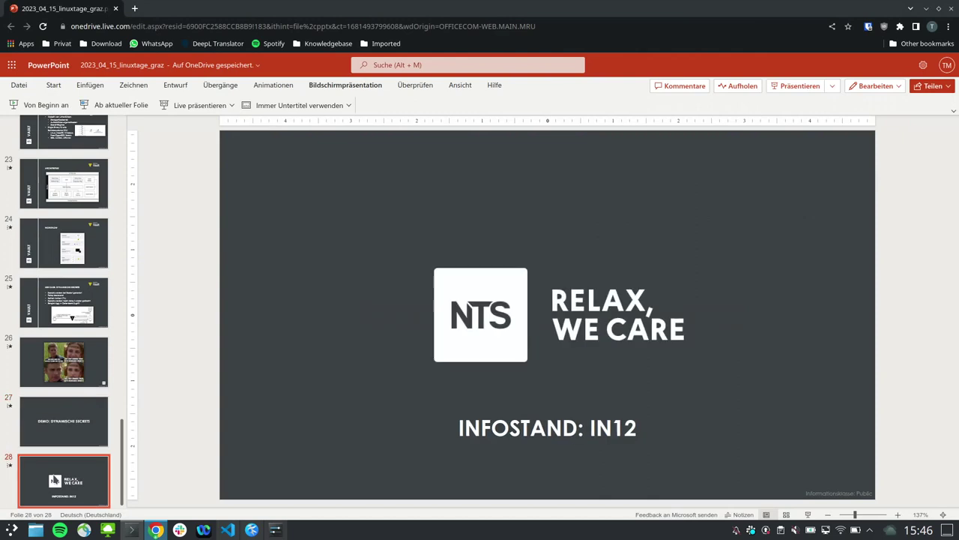